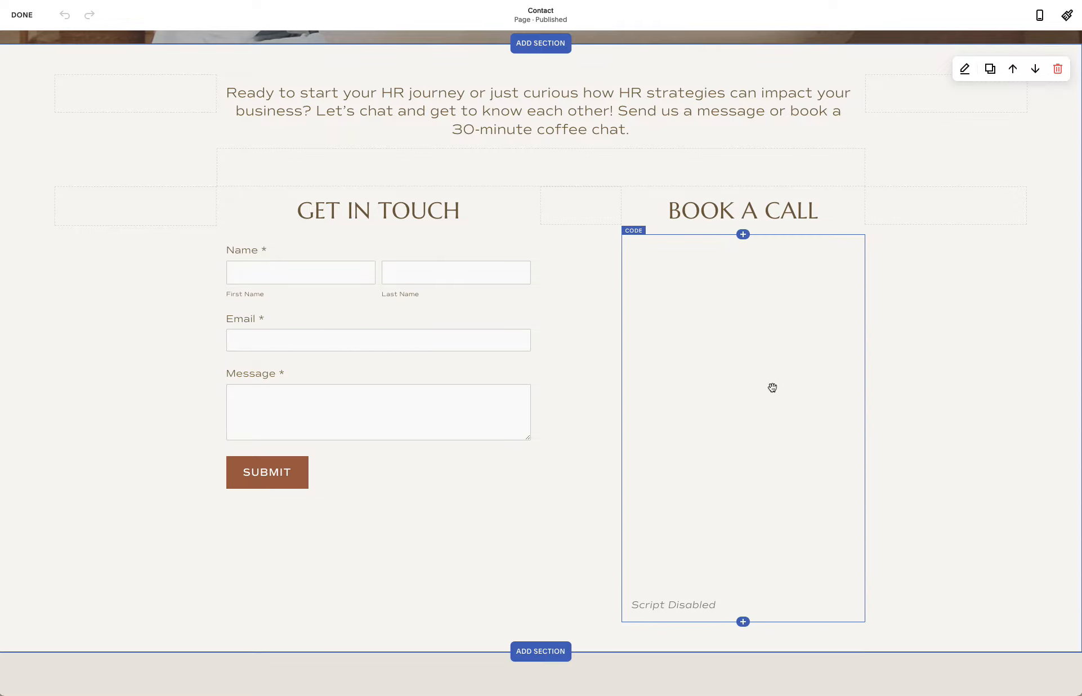
- Open the code block under the Book a Call heading and examine its Calendly inline widget embed code
{"action": "left_click", "coordinate": [792, 346]}
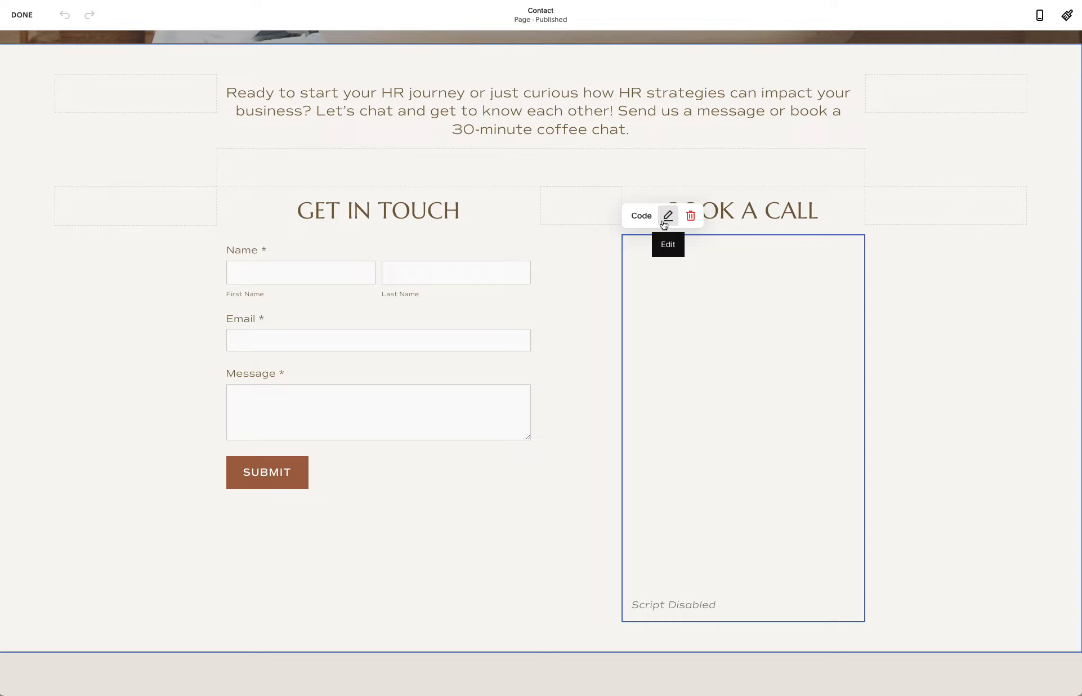
{"action": "left_click", "coordinate": [664, 224]}
{"action": "left_click", "coordinate": [970, 392]}
{"action": "left_click_drag", "start_coordinate": [971, 392], "coordinate": [777, 359]}
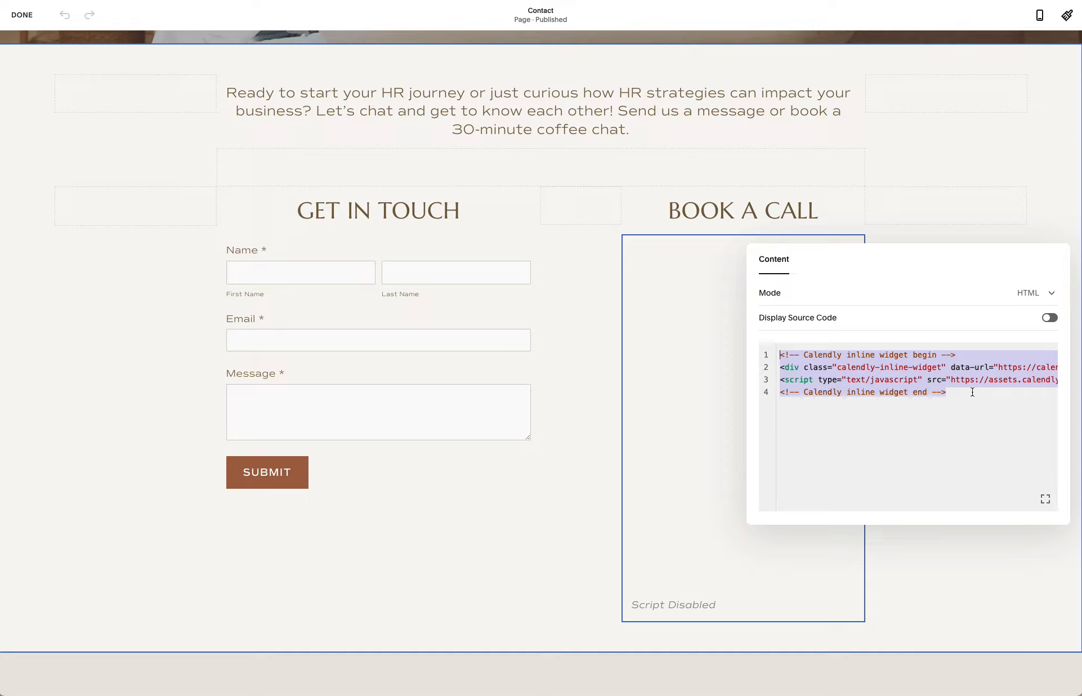
{"action": "left_click", "coordinate": [986, 169]}
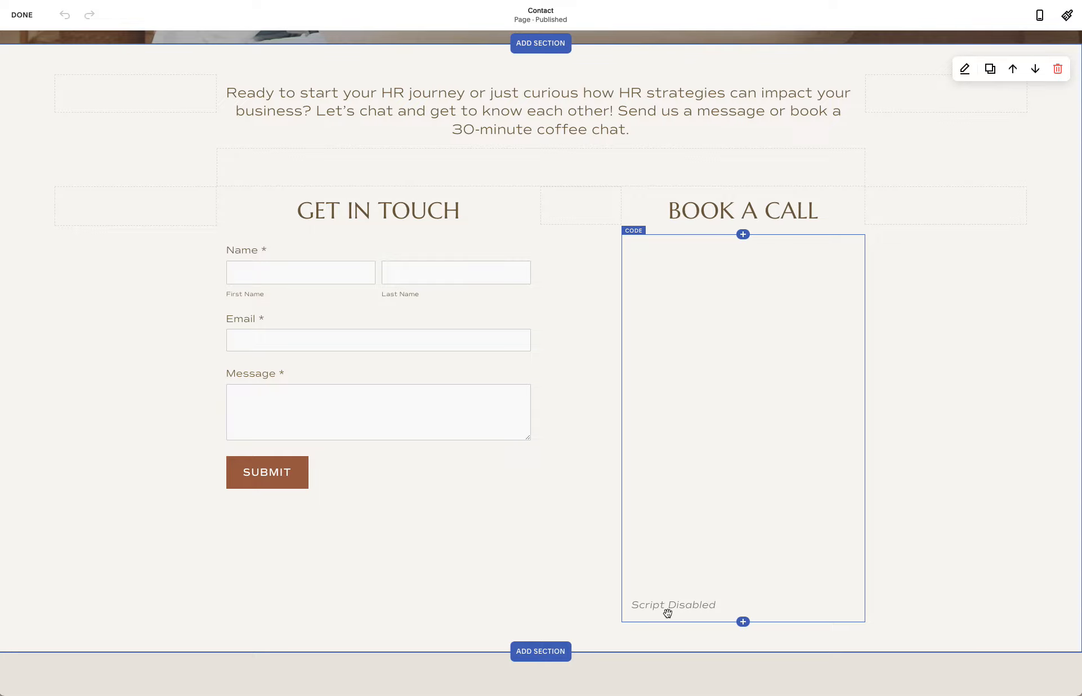
{"action": "left_click", "coordinate": [638, 261]}
{"action": "left_click", "coordinate": [668, 216]}
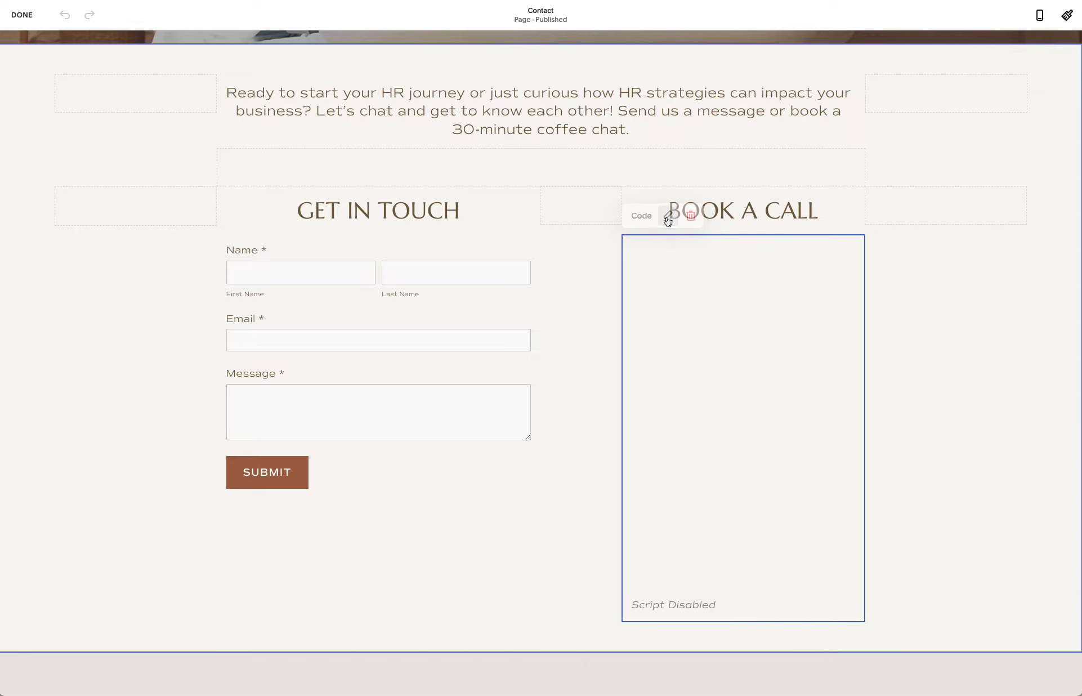
{"action": "left_click_drag", "start_coordinate": [979, 405], "coordinate": [755, 354]}
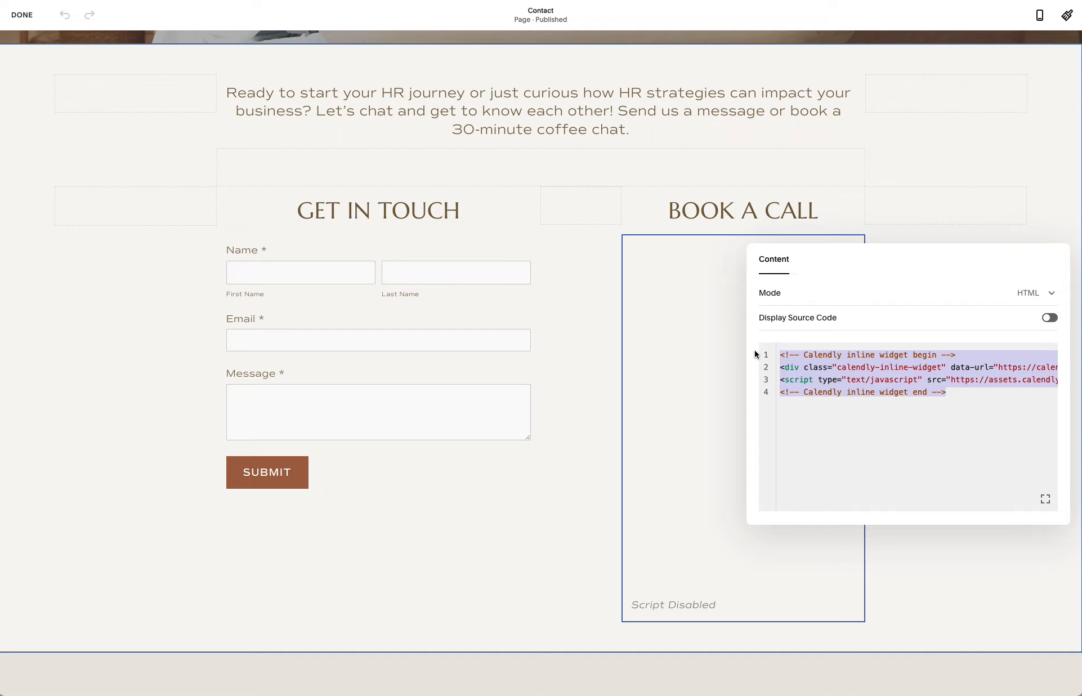
{"action": "left_click", "coordinate": [993, 596]}
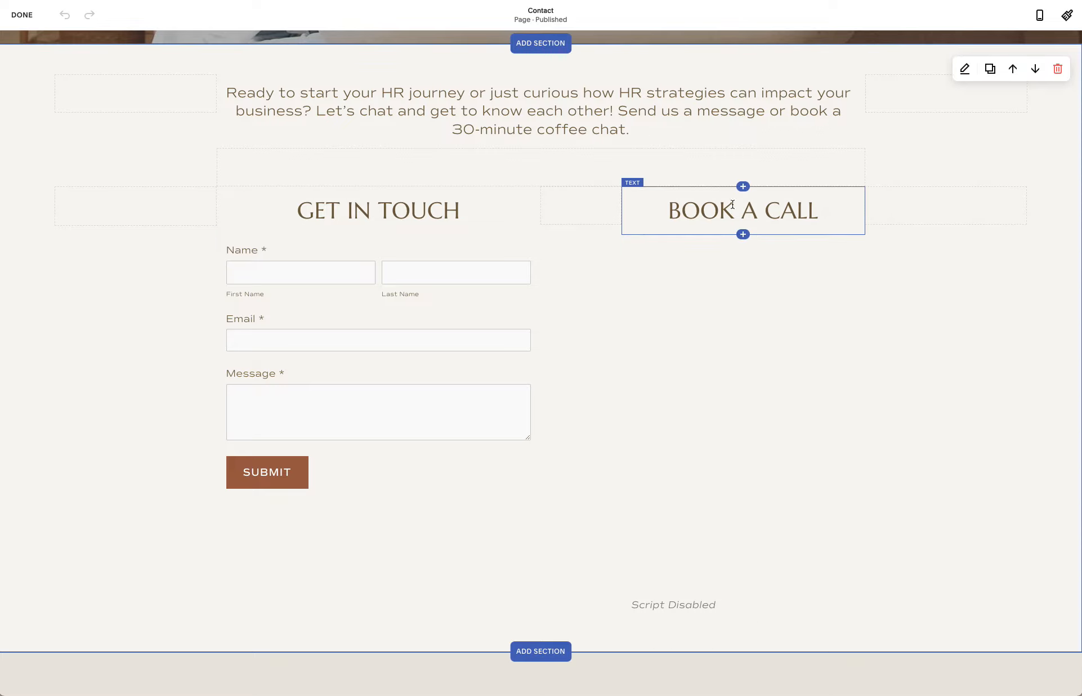
- Open the Get in Touch form's settings and review its list of form fields
{"action": "left_click", "coordinate": [362, 266]}
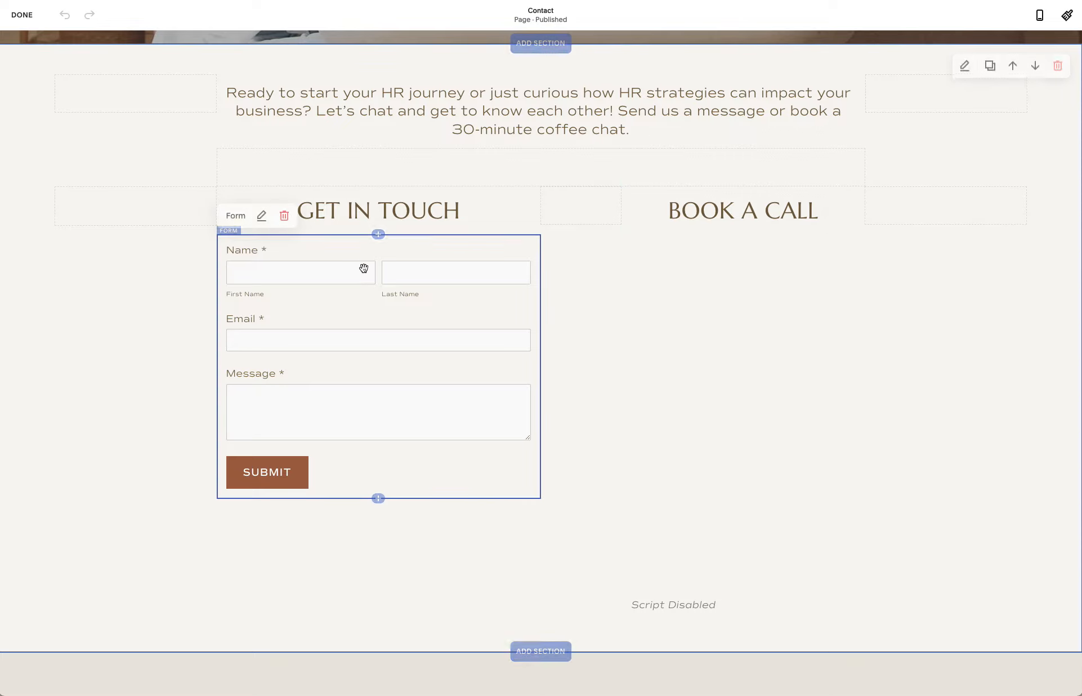
{"action": "left_click", "coordinate": [261, 216]}
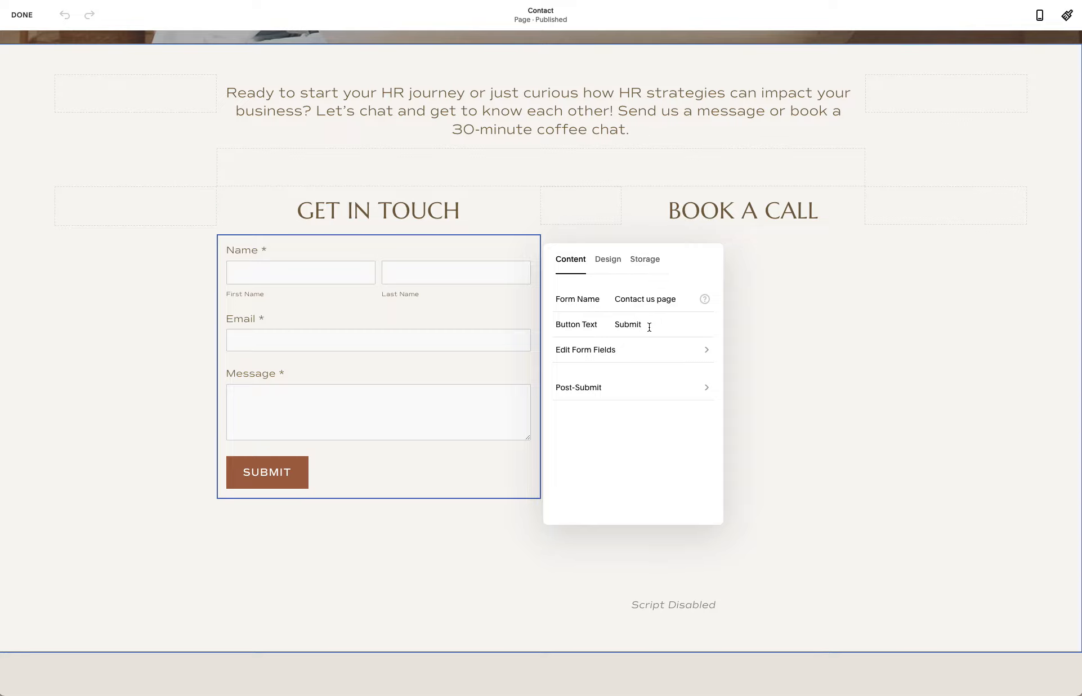
{"action": "left_click", "coordinate": [625, 348]}
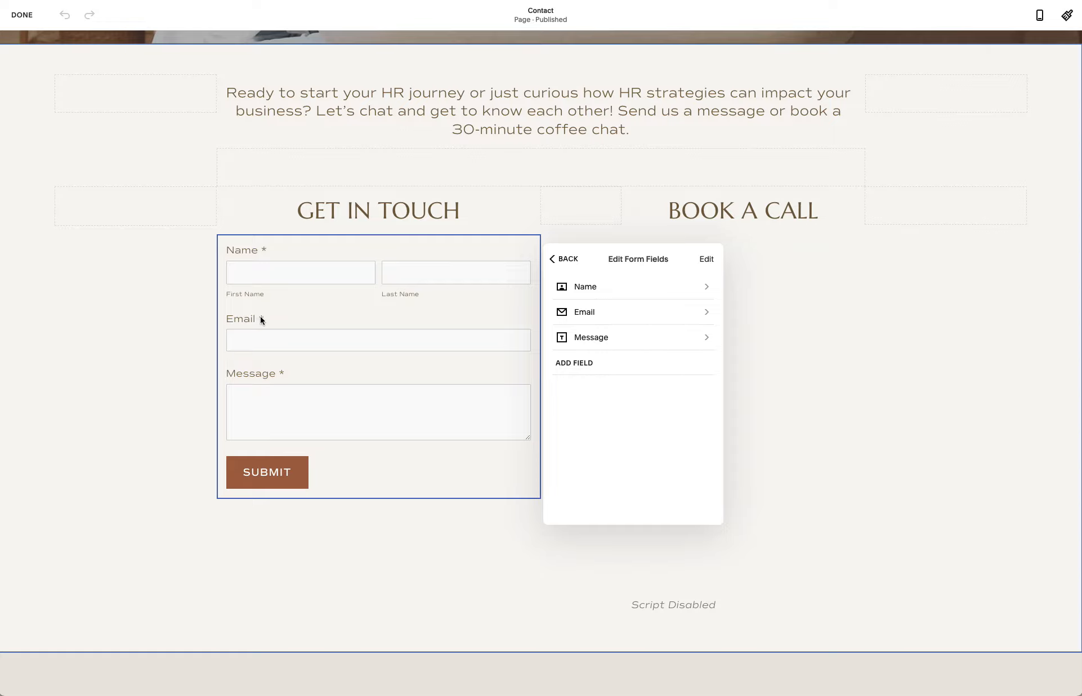
{"action": "left_click", "coordinate": [566, 258]}
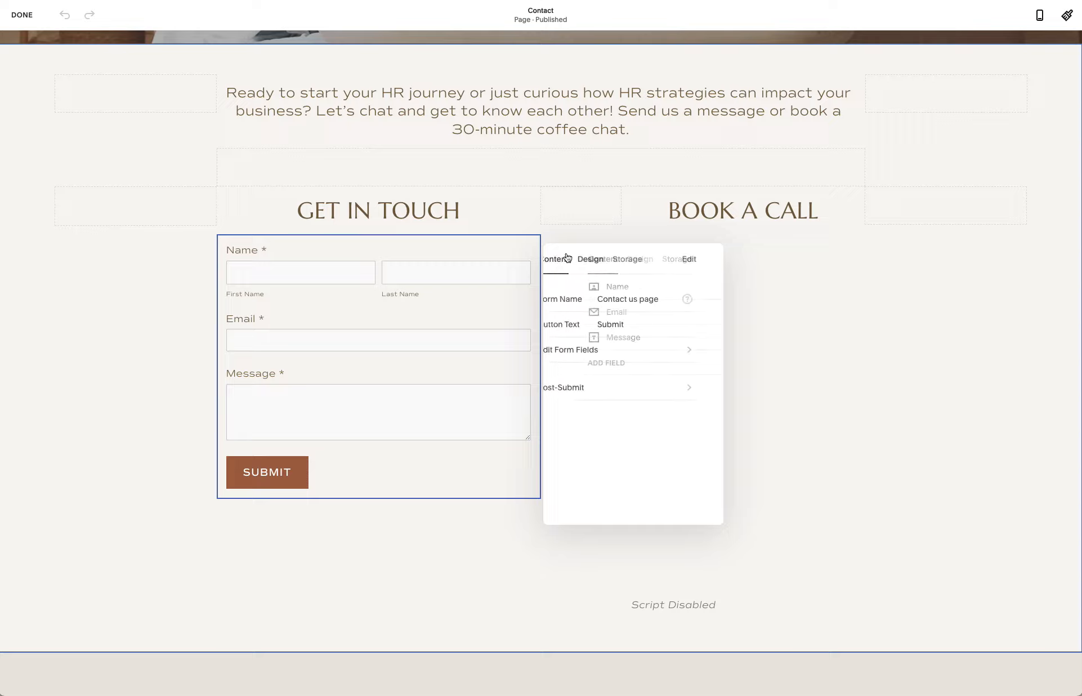
- Review the contact form's post-submit settings, including the message shown after submission
{"action": "left_click", "coordinate": [663, 393]}
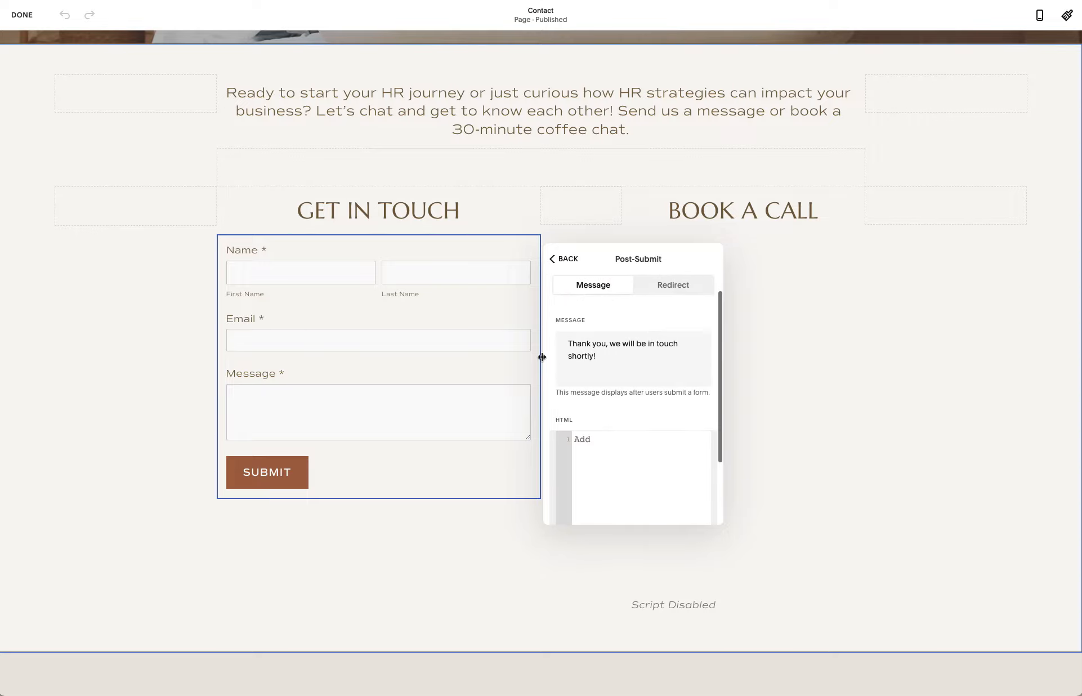
{"action": "scroll", "coordinate": [632, 365], "scroll_direction": "down", "scroll_amount": 3}
{"action": "scroll", "coordinate": [628, 367], "scroll_direction": "up", "scroll_amount": 4}
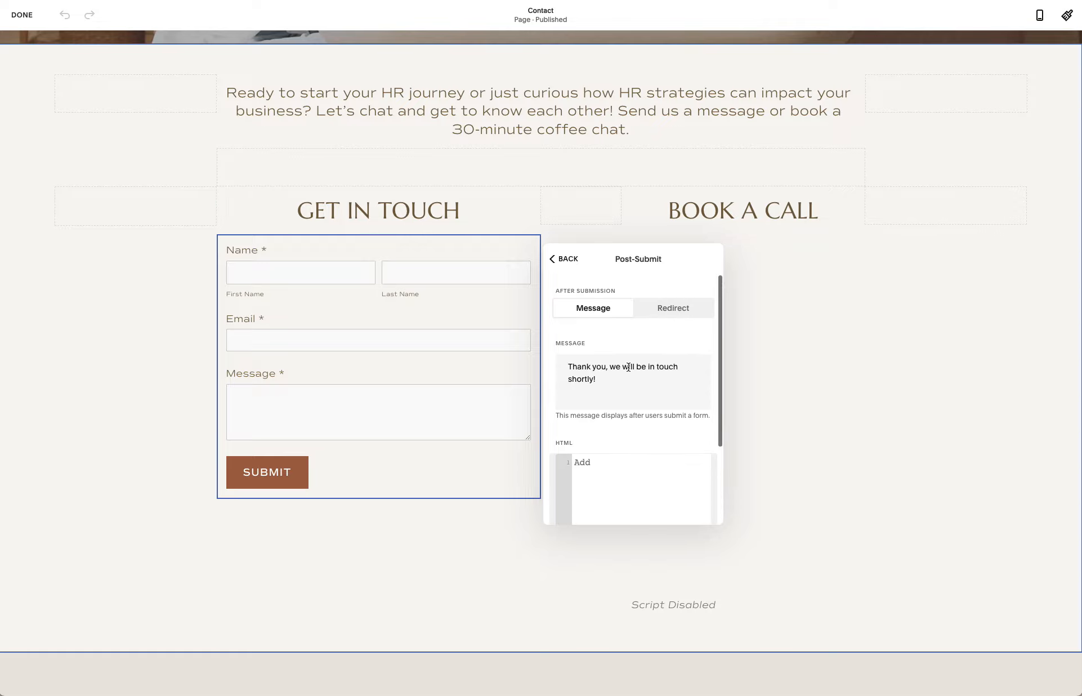
{"action": "scroll", "coordinate": [628, 367], "scroll_direction": "down", "scroll_amount": 1}
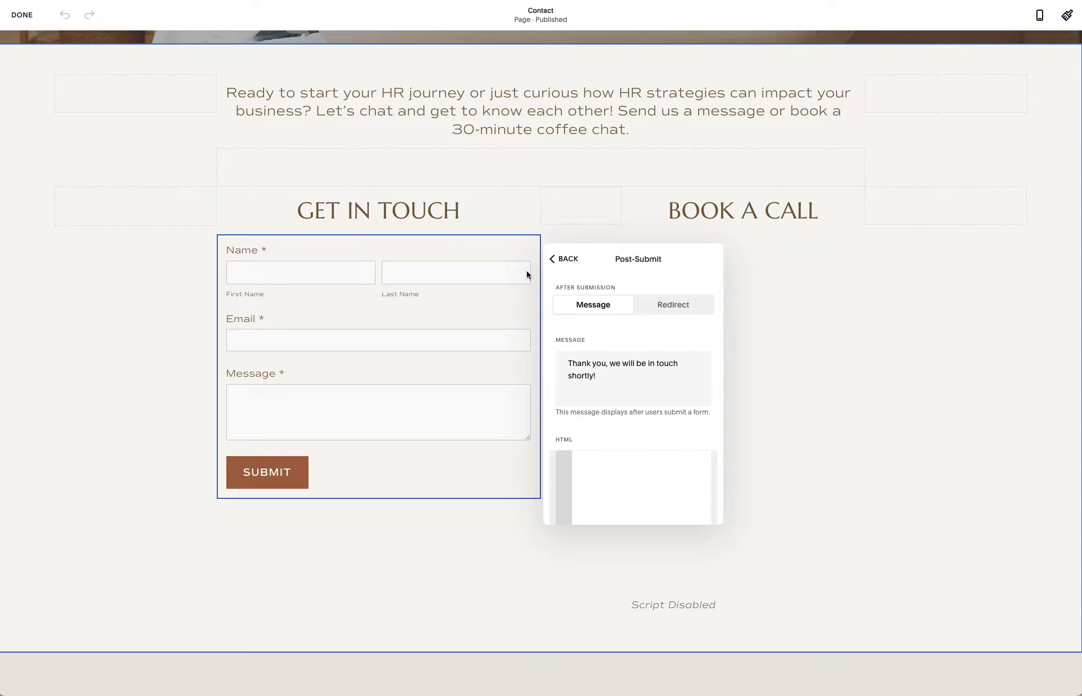
{"action": "left_click", "coordinate": [559, 258]}
- Check the contact form's storage options and close the form settings
{"action": "left_click", "coordinate": [656, 257]}
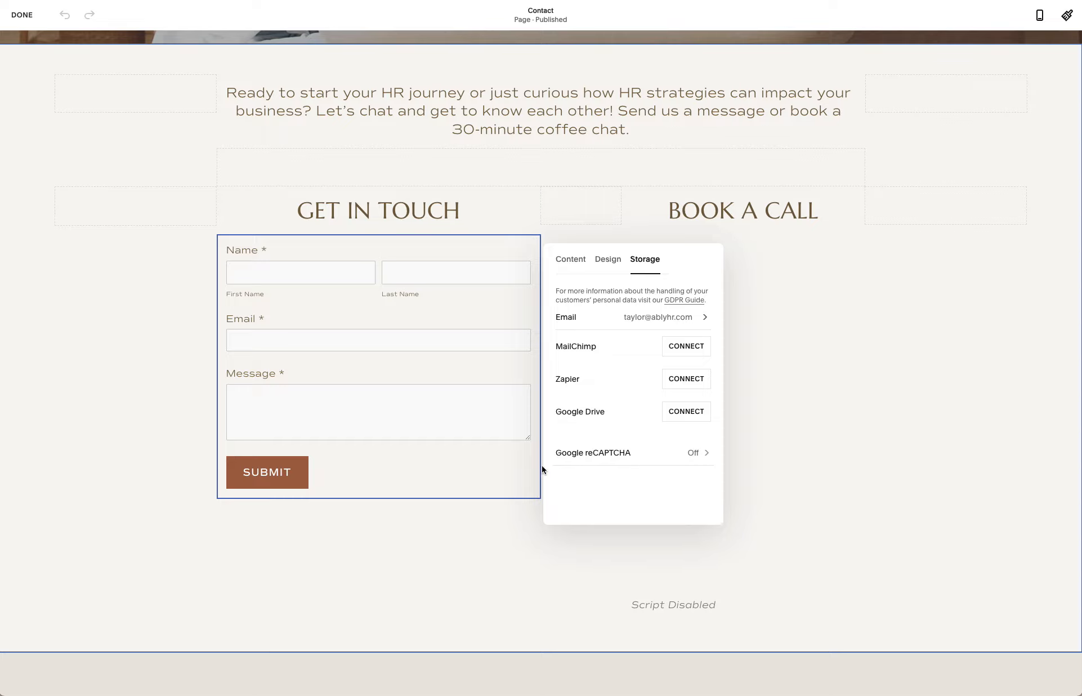
{"action": "left_click", "coordinate": [566, 260]}
{"action": "left_click", "coordinate": [498, 599]}
- Open the FAQs accordion's editor and review its list of question items
{"action": "scroll", "coordinate": [408, 399], "scroll_direction": "down", "scroll_amount": 8}
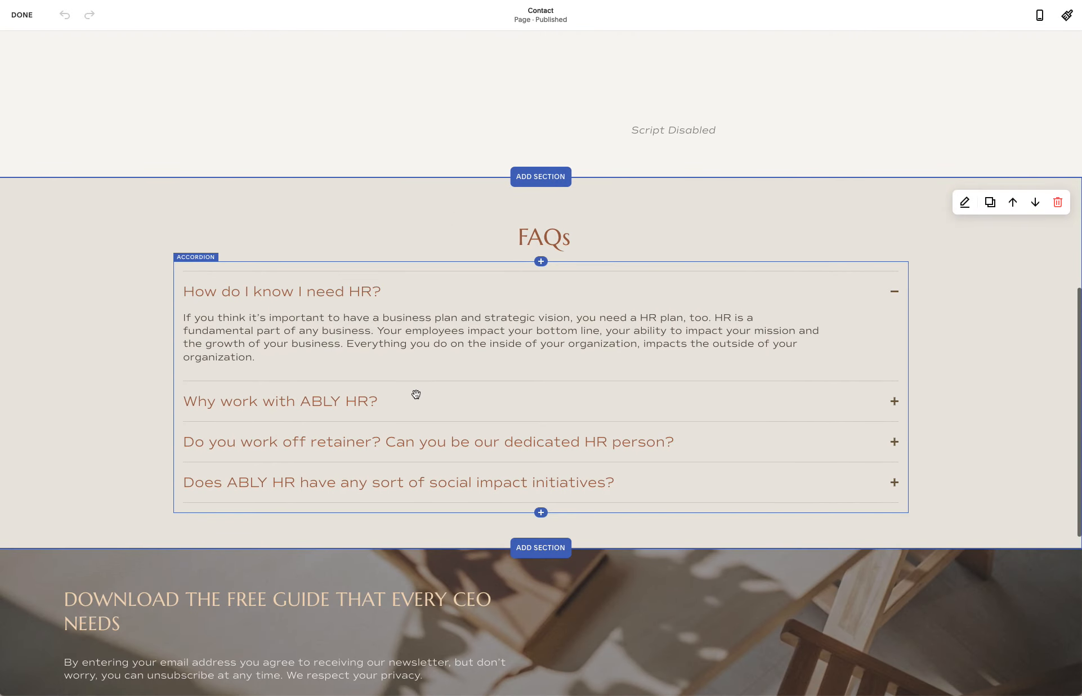
{"action": "scroll", "coordinate": [797, 236], "scroll_direction": "down", "scroll_amount": 1}
{"action": "left_click", "coordinate": [812, 261]}
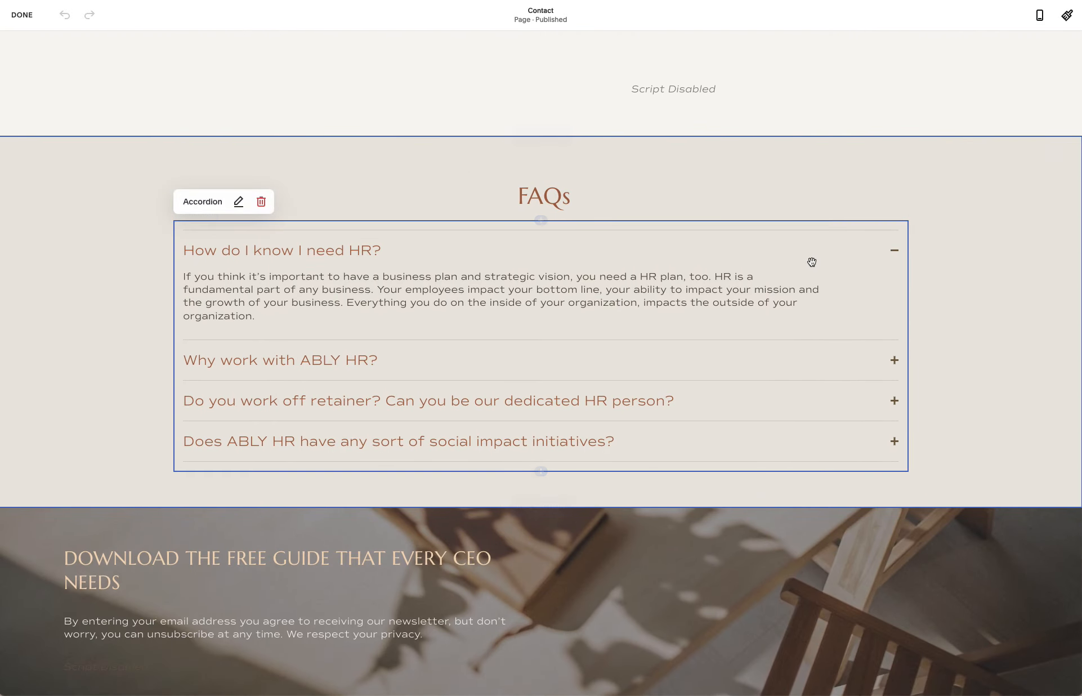
{"action": "left_click", "coordinate": [239, 204]}
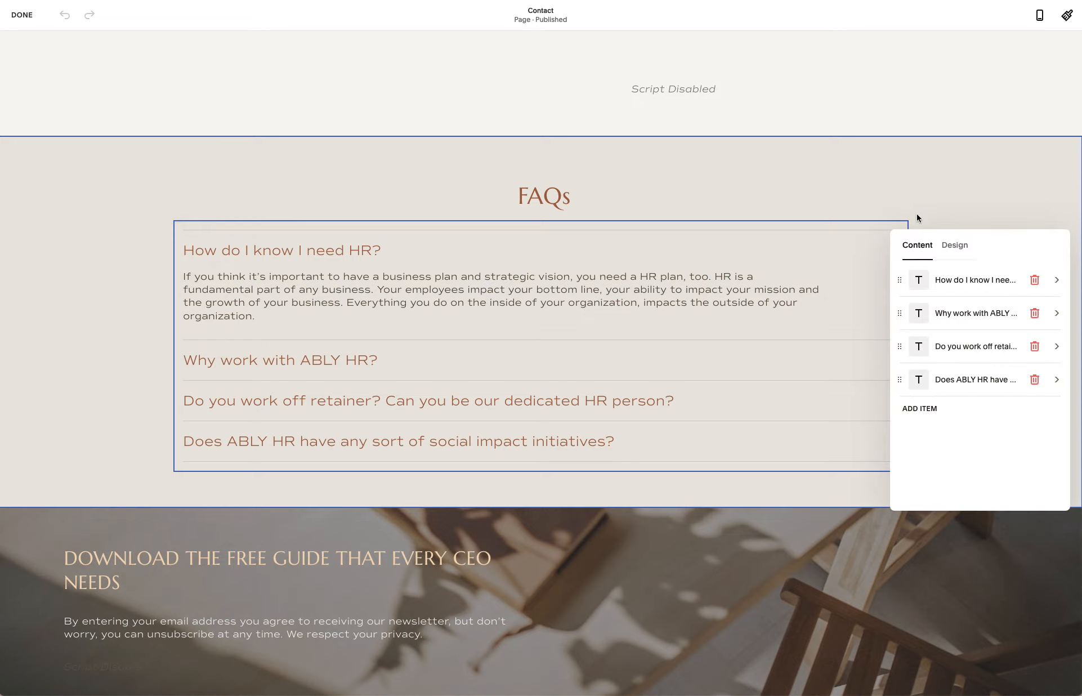
{"action": "left_click", "coordinate": [945, 189]}
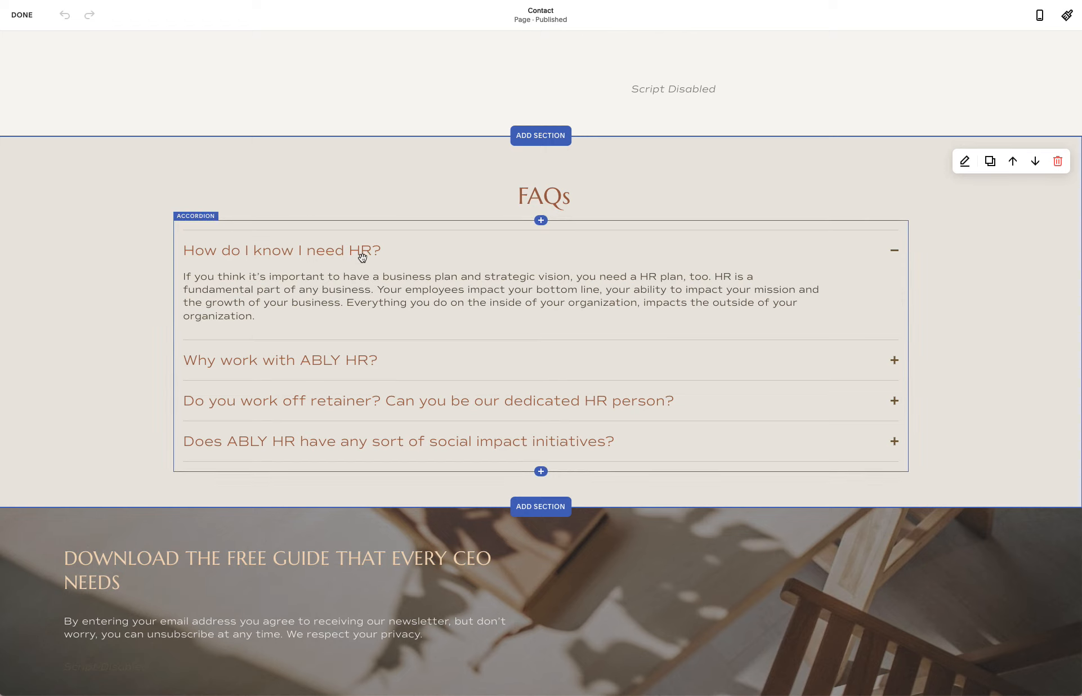
- Reopen the FAQs accordion's editor and view the title and description of the "How do I know I need HR?" item
{"action": "left_click", "coordinate": [328, 303]}
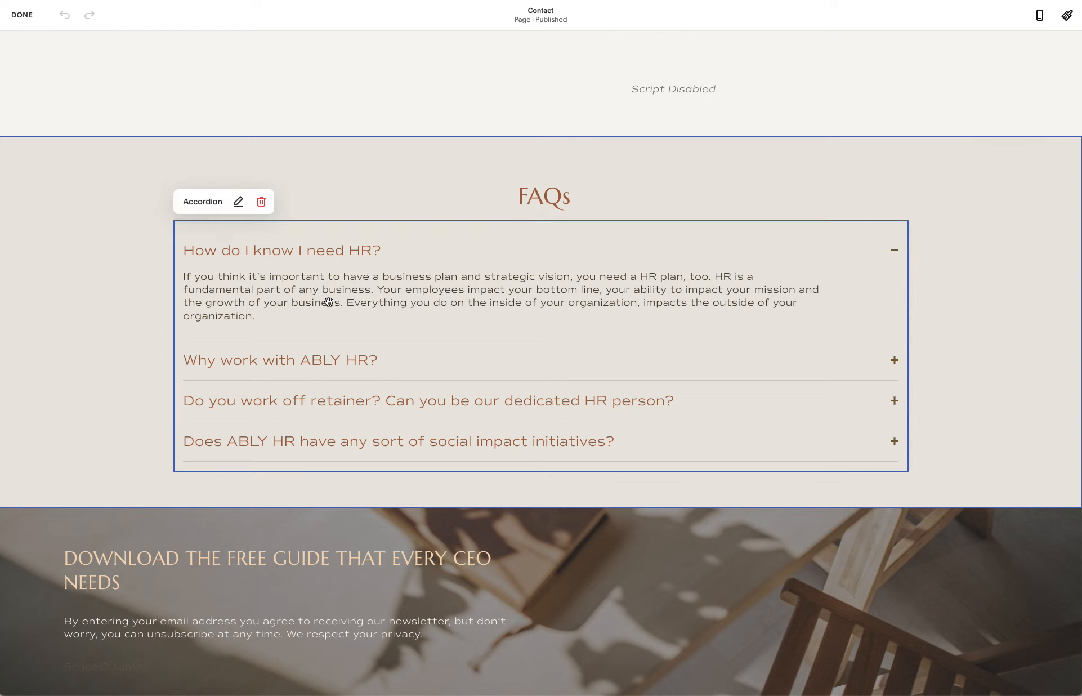
{"action": "left_click", "coordinate": [329, 304]}
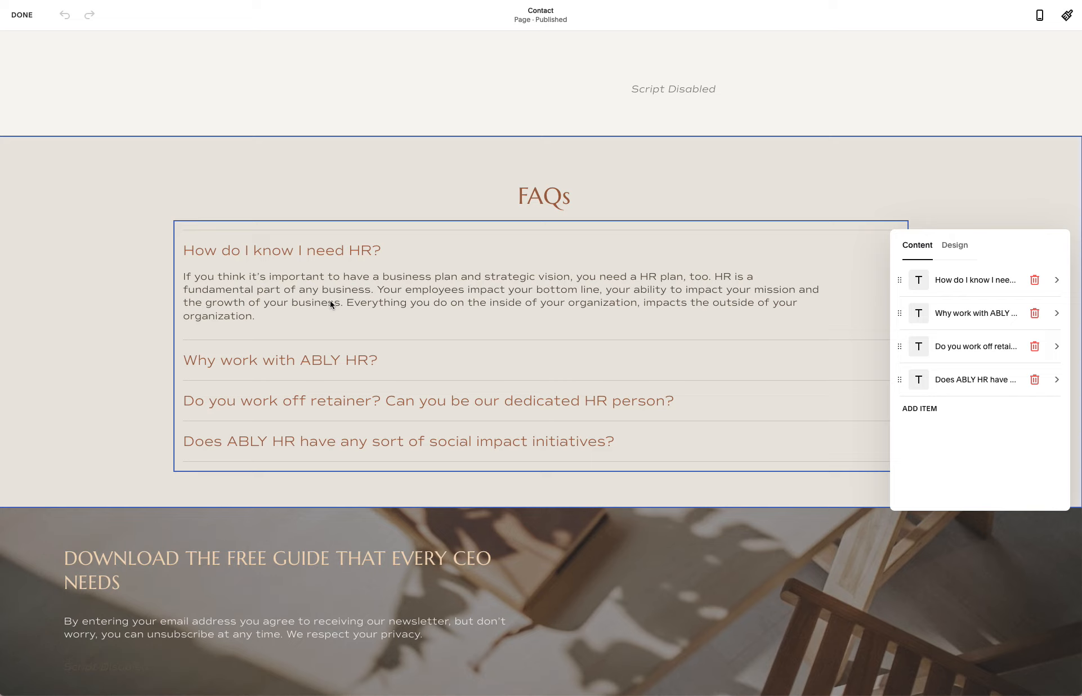
{"action": "left_click_drag", "start_coordinate": [1009, 252], "coordinate": [997, 252]}
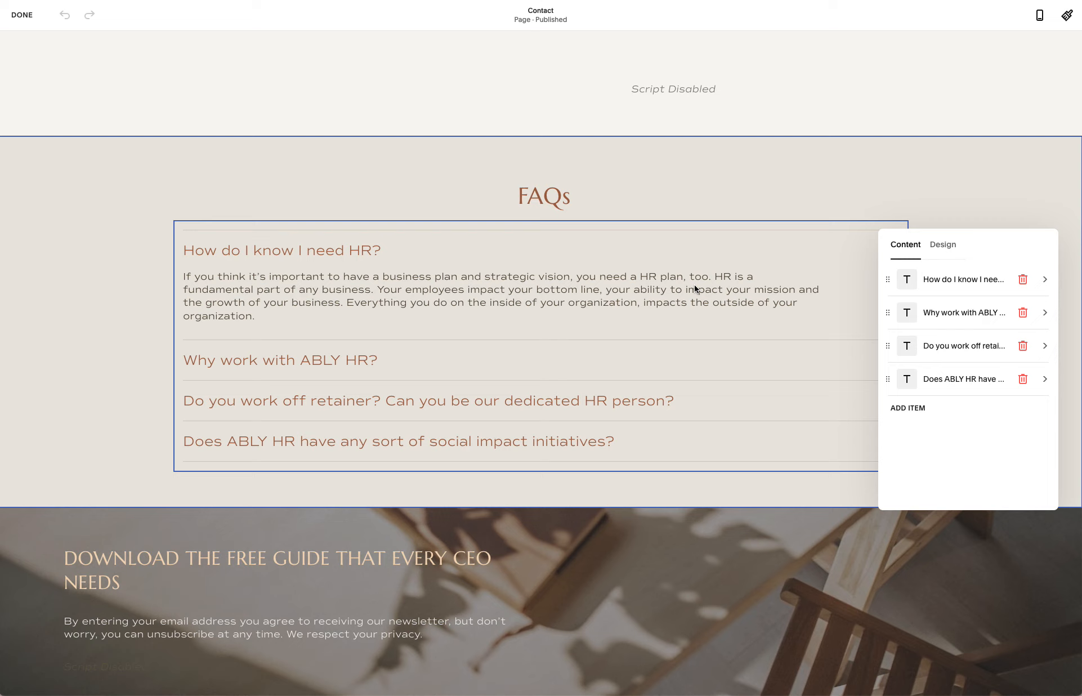
{"action": "left_click", "coordinate": [945, 289]}
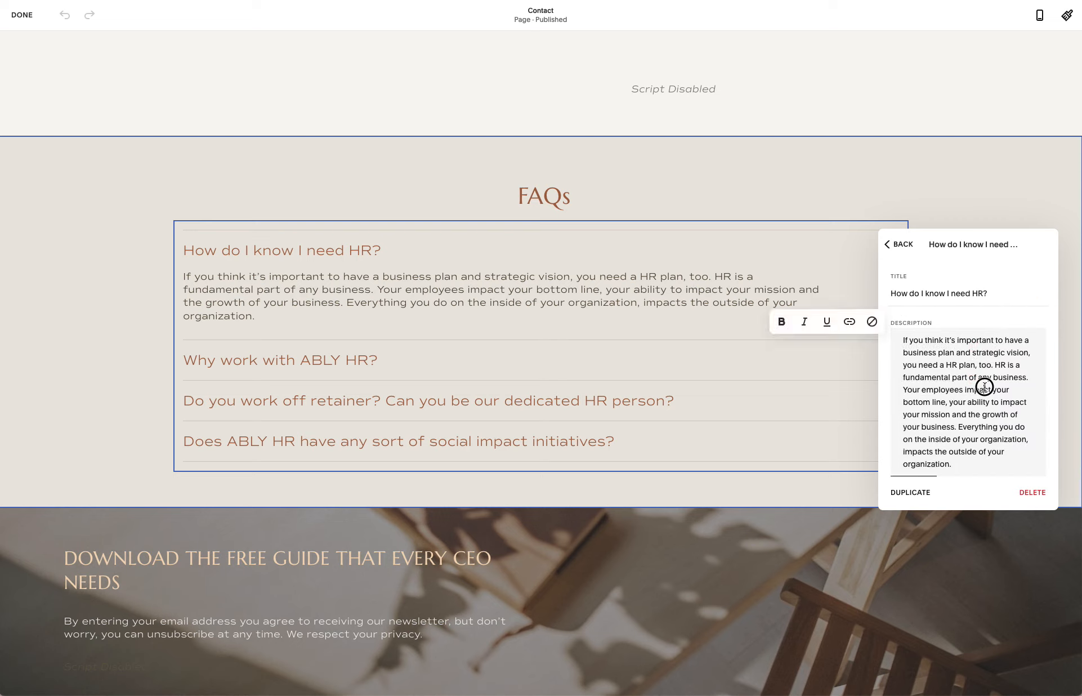
{"action": "scroll", "coordinate": [984, 386], "scroll_direction": "up", "scroll_amount": 1}
{"action": "left_click", "coordinate": [956, 292]}
{"action": "left_click", "coordinate": [895, 246]}
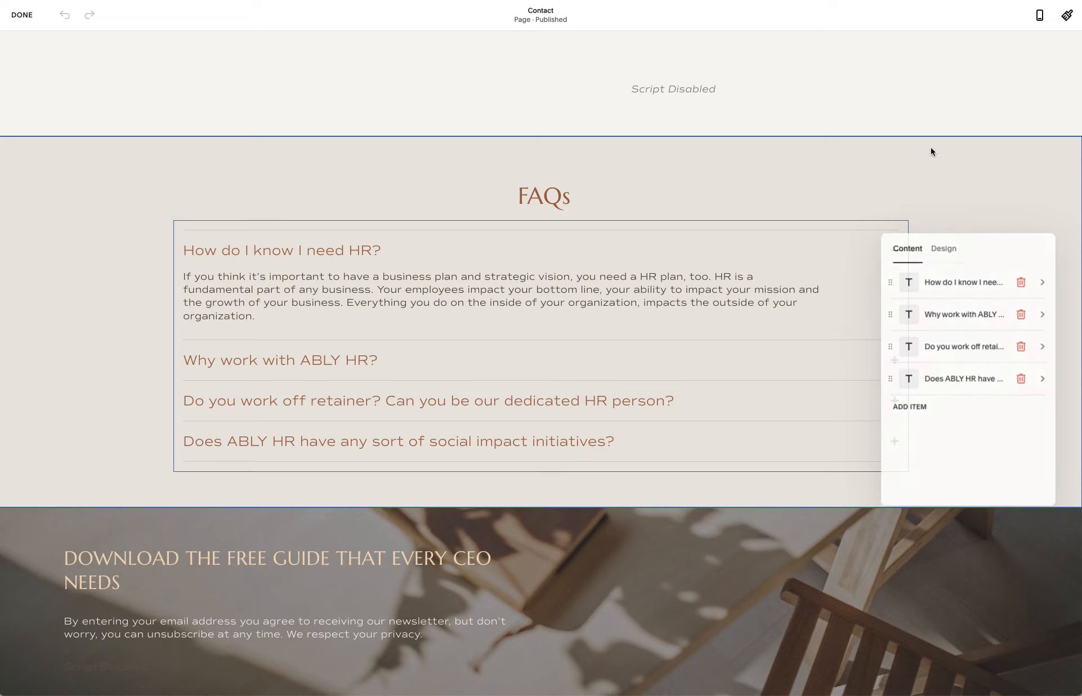
{"action": "left_click", "coordinate": [932, 149]}
- Change "receiving" to "receive" in the newsletter consent paragraph under the Download the Free Guide heading
{"action": "scroll", "coordinate": [780, 391], "scroll_direction": "down", "scroll_amount": 6}
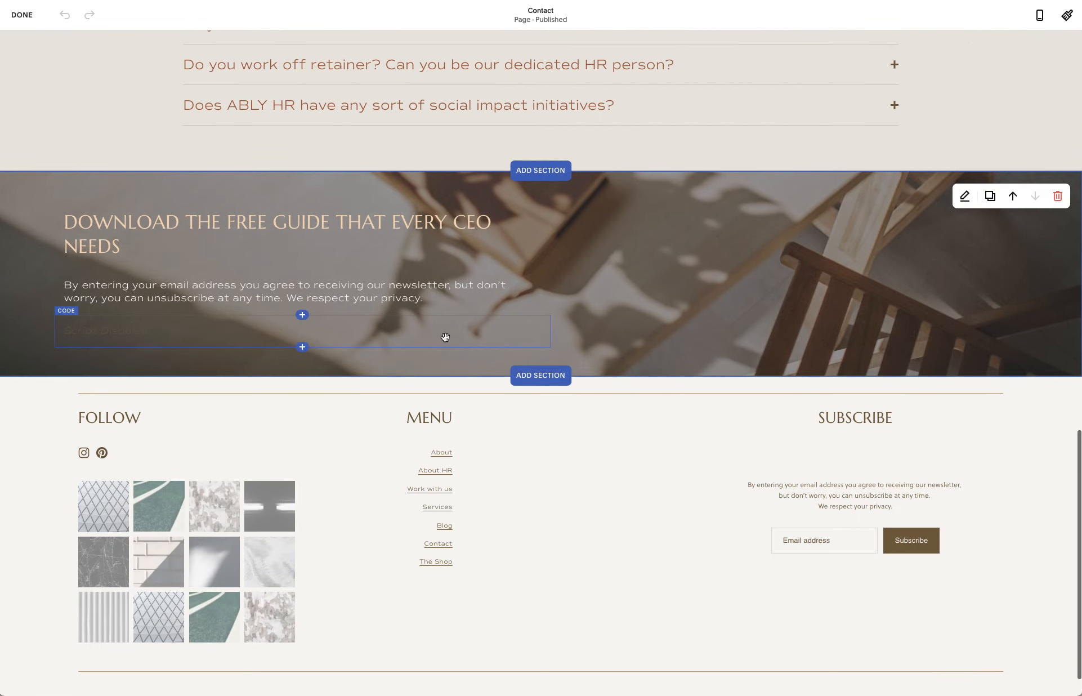
{"action": "left_click", "coordinate": [426, 225]}
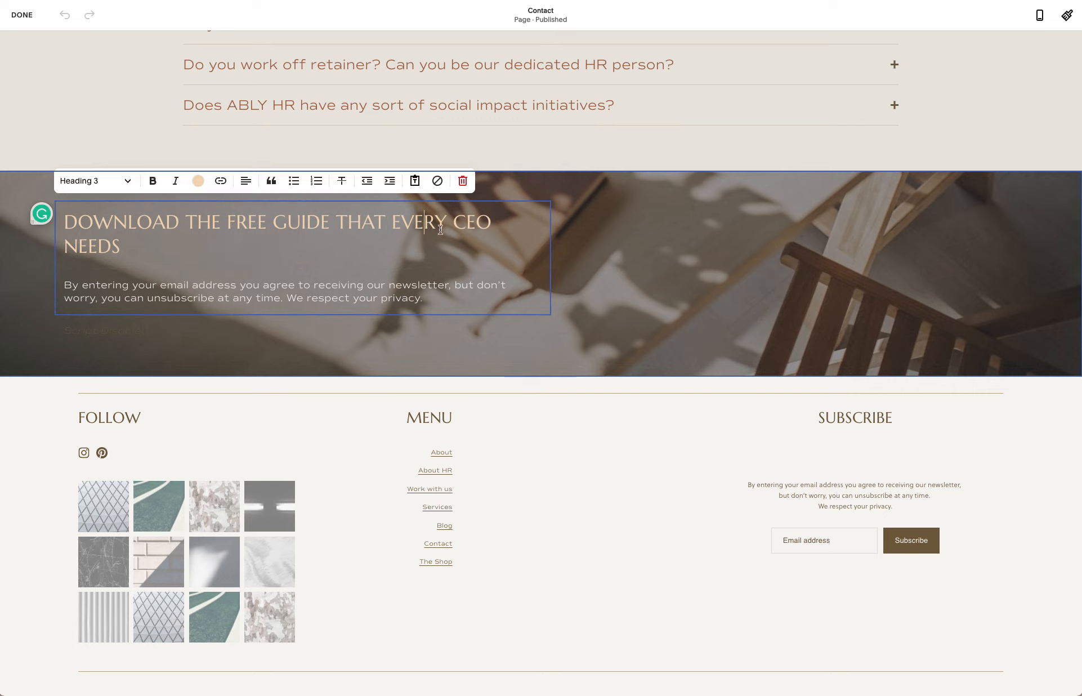
{"action": "left_click", "coordinate": [570, 285]}
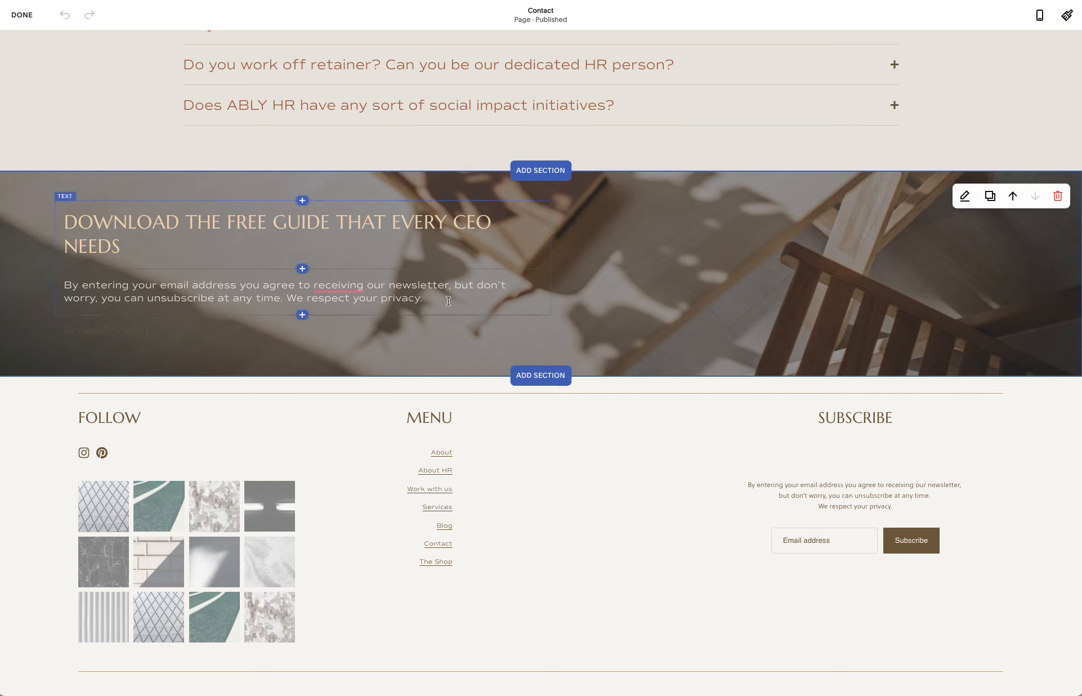
{"action": "left_click", "coordinate": [329, 286]}
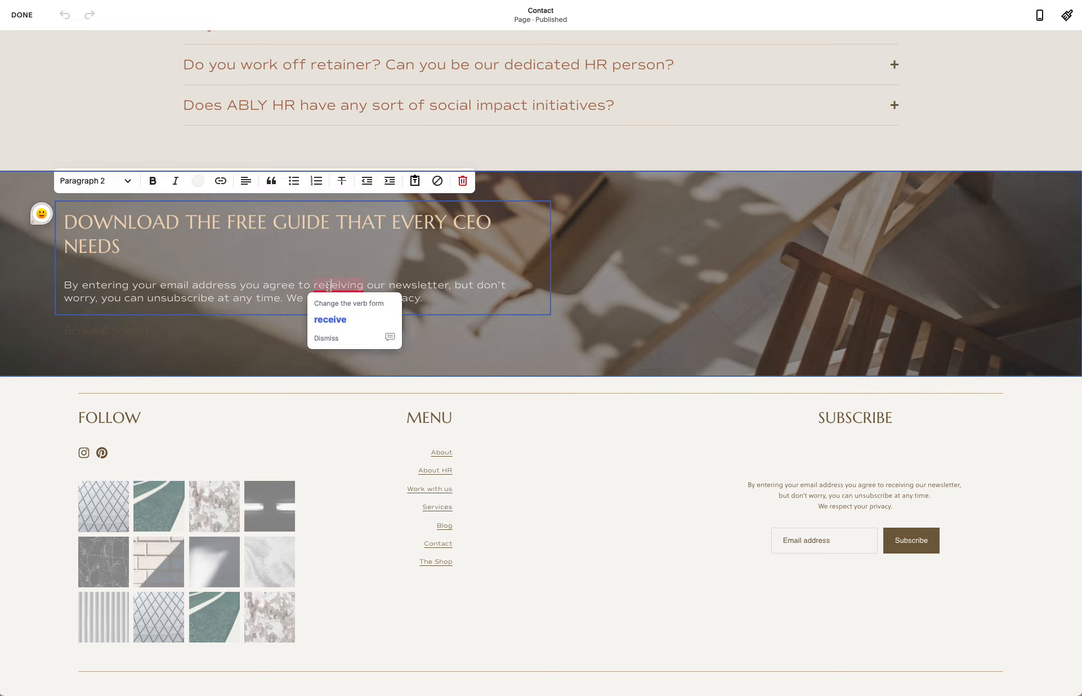
{"action": "left_click", "coordinate": [351, 319]}
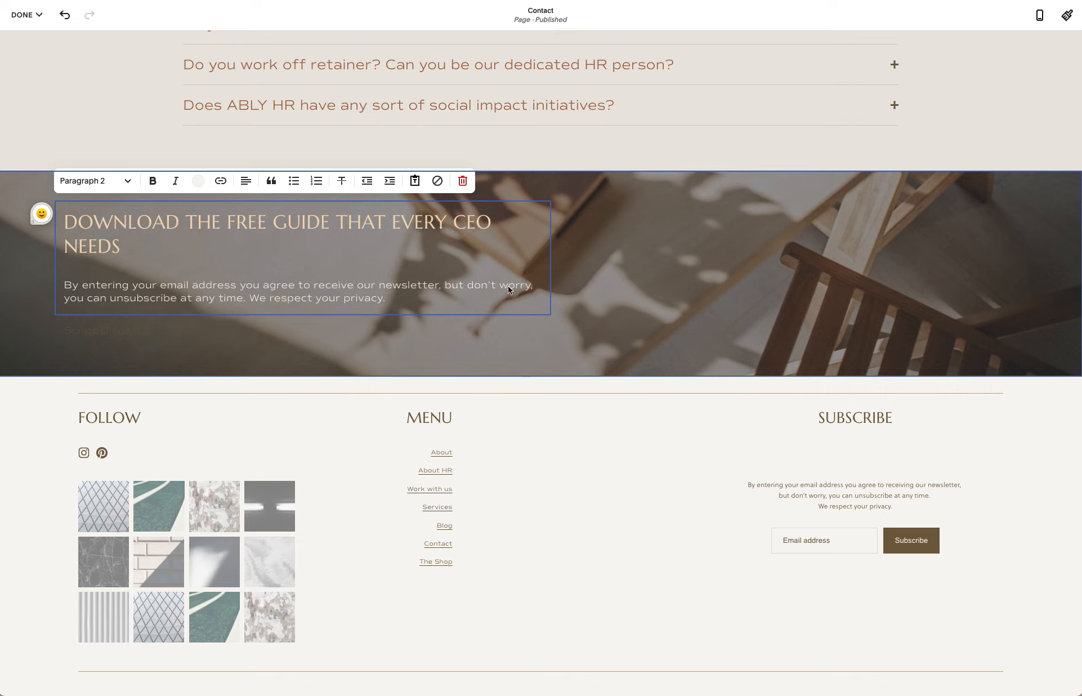
{"action": "left_click", "coordinate": [584, 283]}
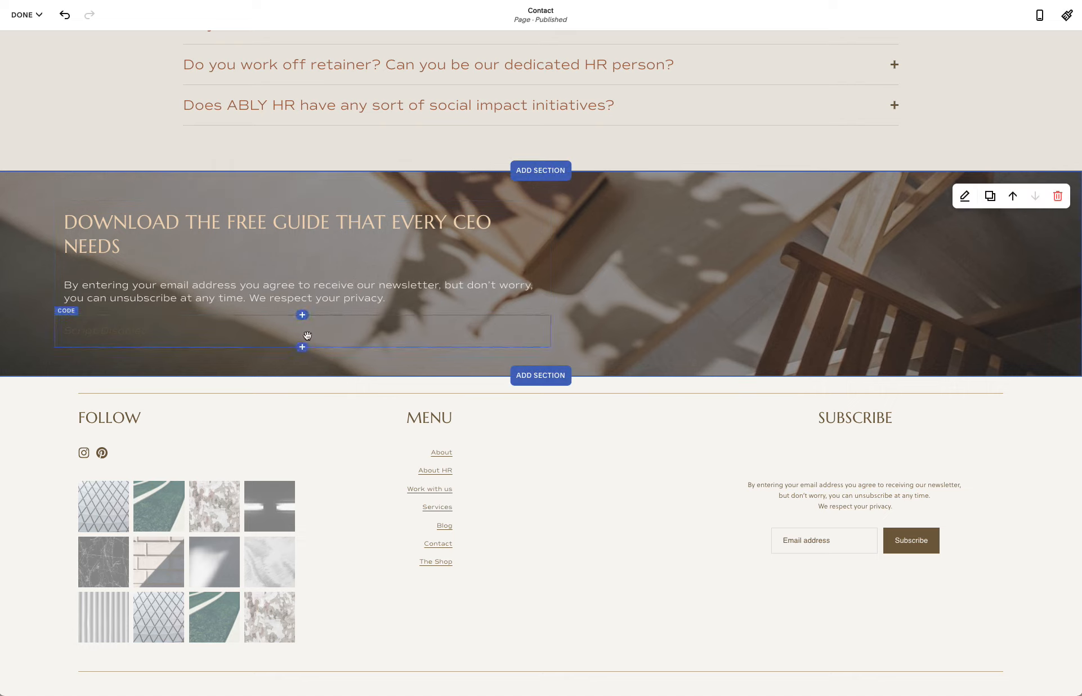
- Examine the HTML embed code in the code block below the newsletter consent paragraph
{"action": "left_click", "coordinate": [430, 328]}
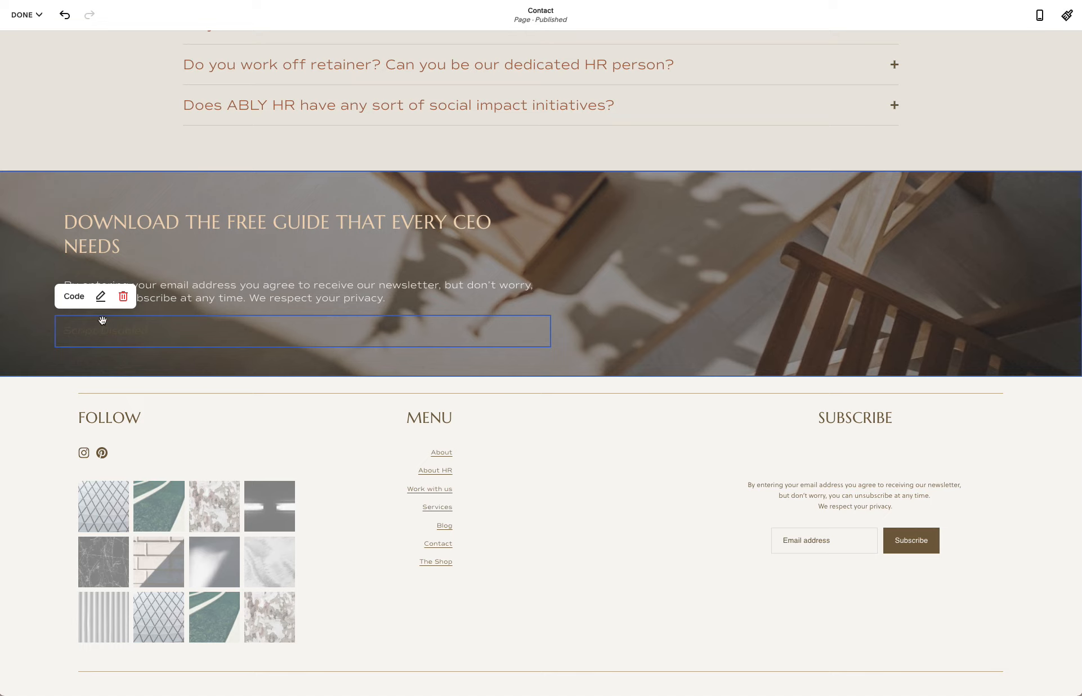
{"action": "left_click", "coordinate": [100, 296]}
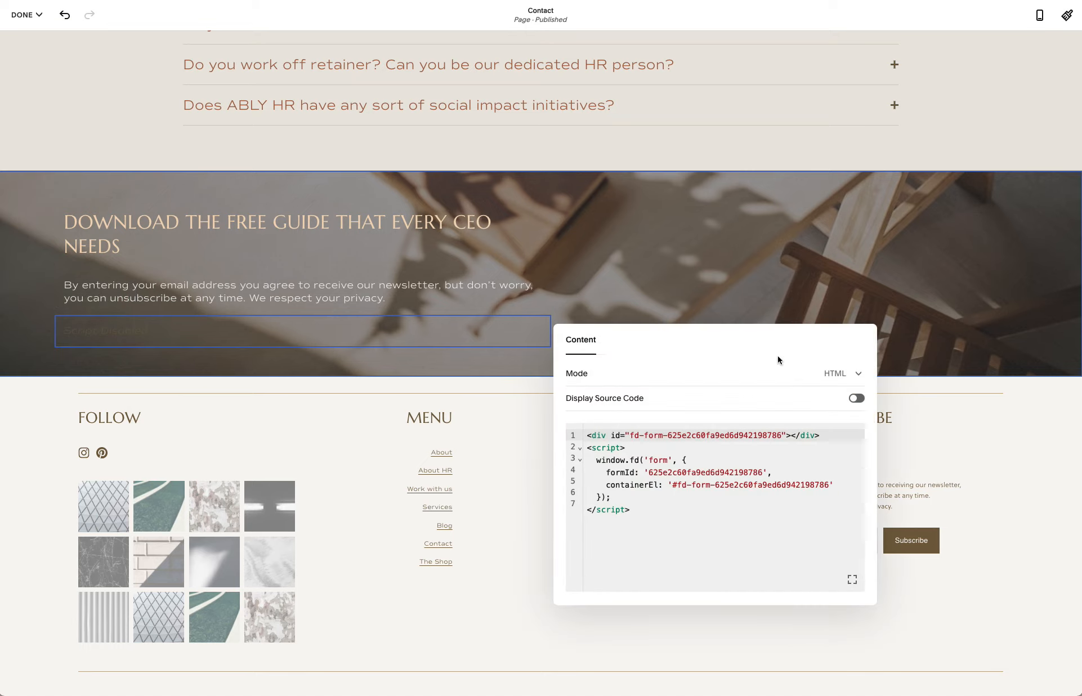
{"action": "left_click_drag", "start_coordinate": [636, 515], "coordinate": [580, 432]}
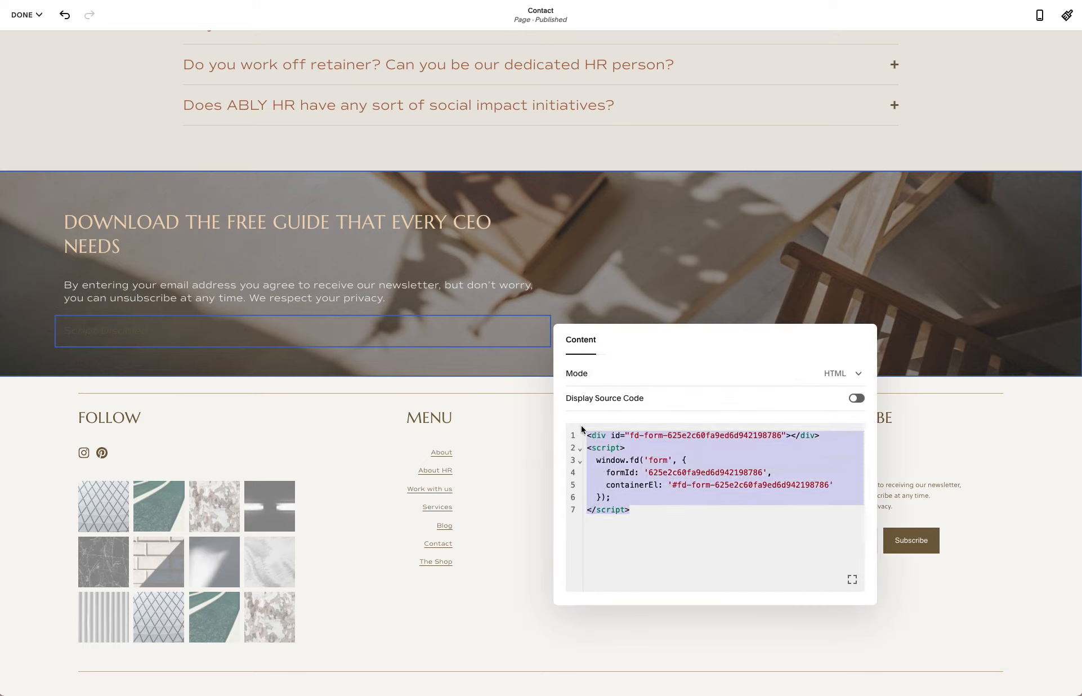
{"action": "left_click", "coordinate": [628, 300]}
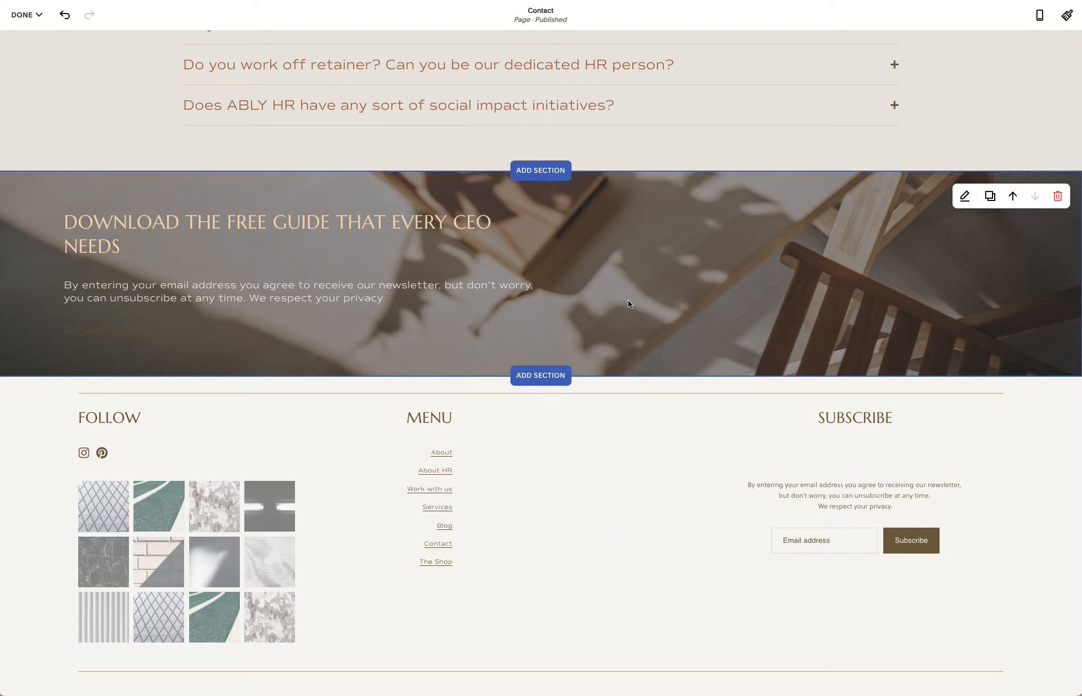
- Examine the text styles of the consent paragraph and the heading in the Download the Free Guide section
{"action": "left_click", "coordinate": [466, 335]}
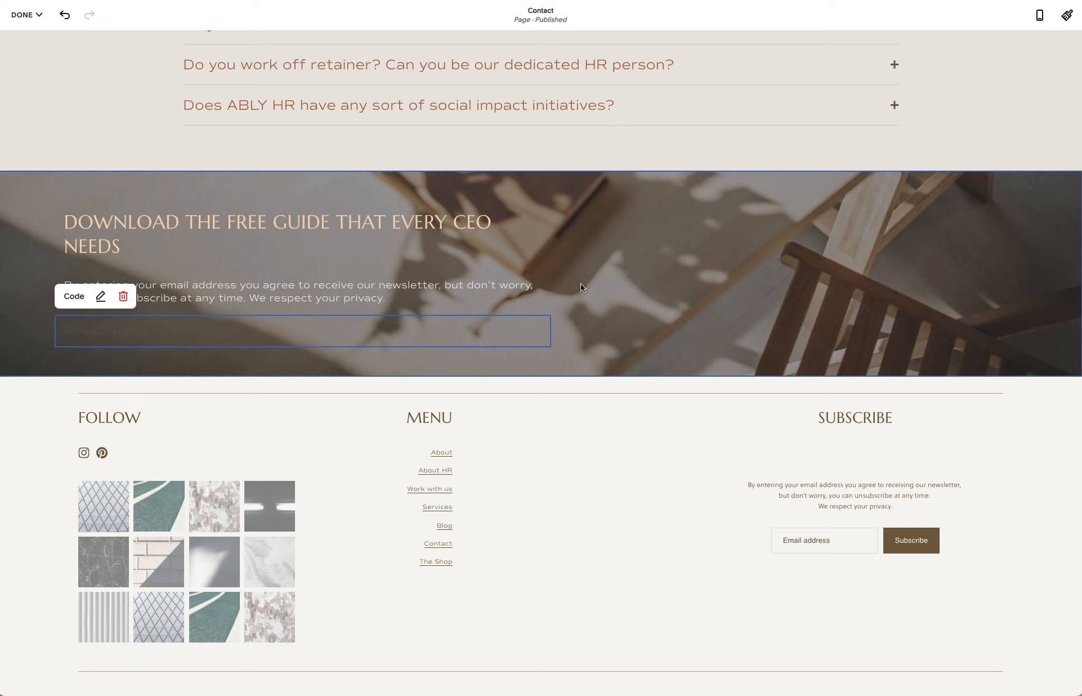
{"action": "left_click", "coordinate": [459, 281]}
{"action": "left_click", "coordinate": [390, 302]}
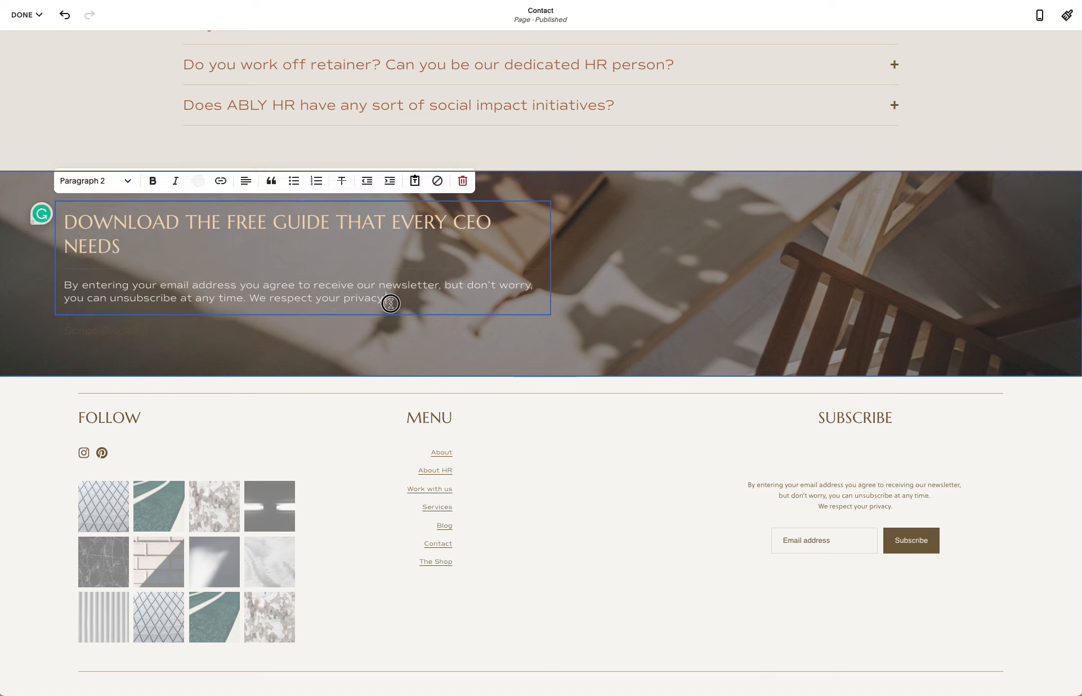
{"action": "left_click_drag", "start_coordinate": [388, 300], "coordinate": [82, 270]}
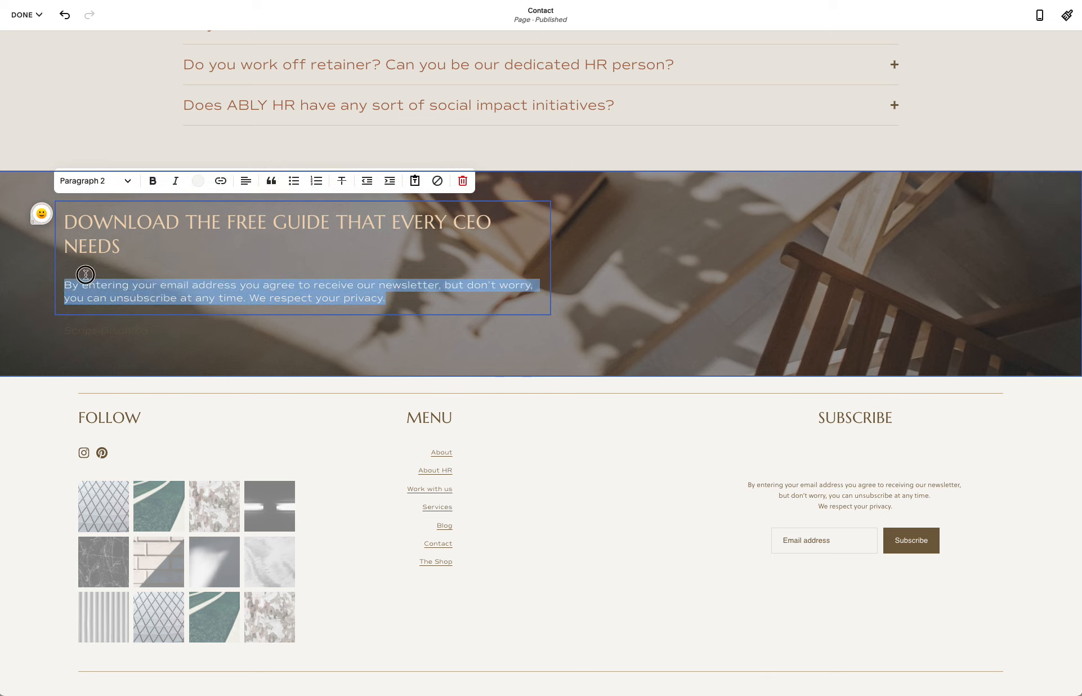
{"action": "triple_click", "coordinate": [108, 234]}
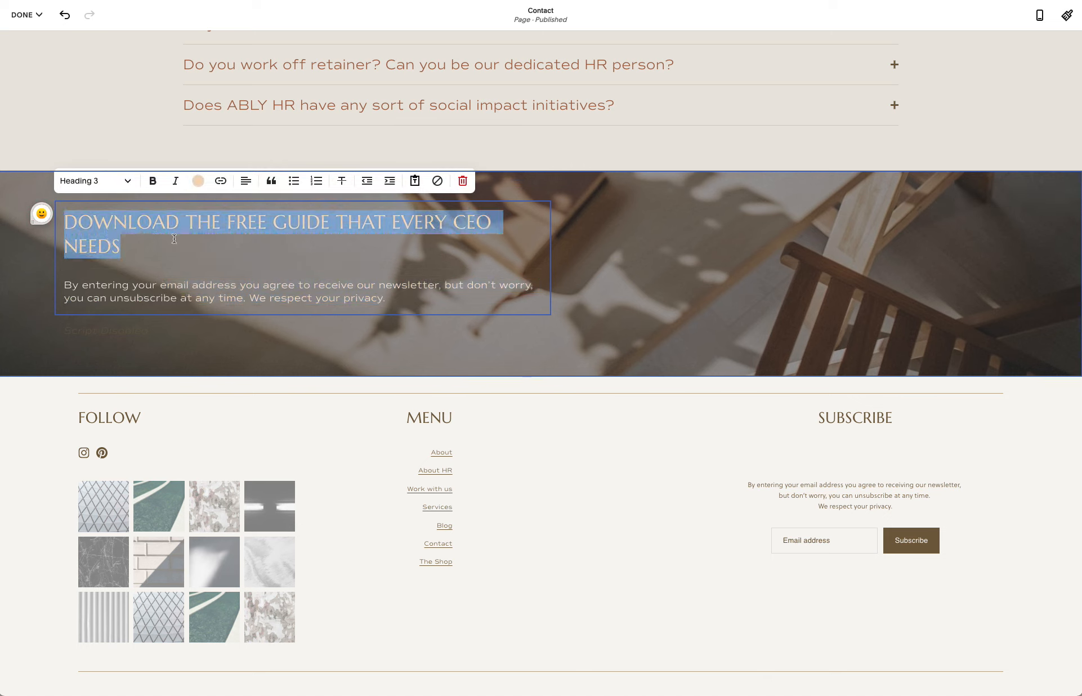
{"action": "left_click", "coordinate": [637, 245]}
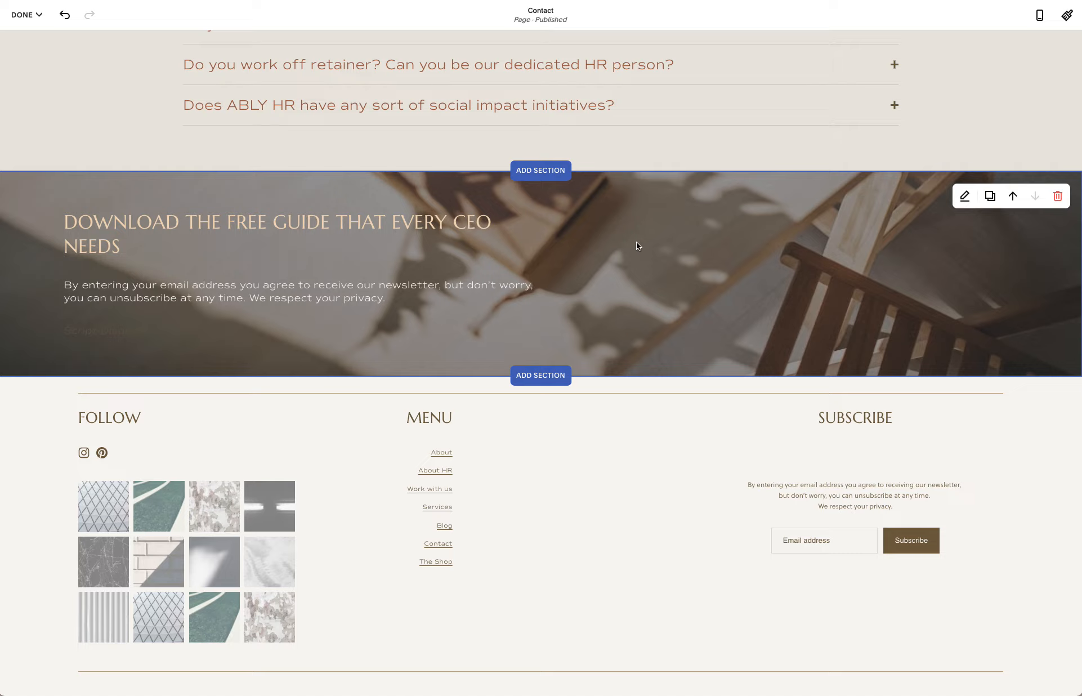
- Open the Contact banner section's settings and review its format, background image, background width and overlay opacity
{"action": "scroll", "coordinate": [636, 241], "scroll_direction": "up", "scroll_amount": 20}
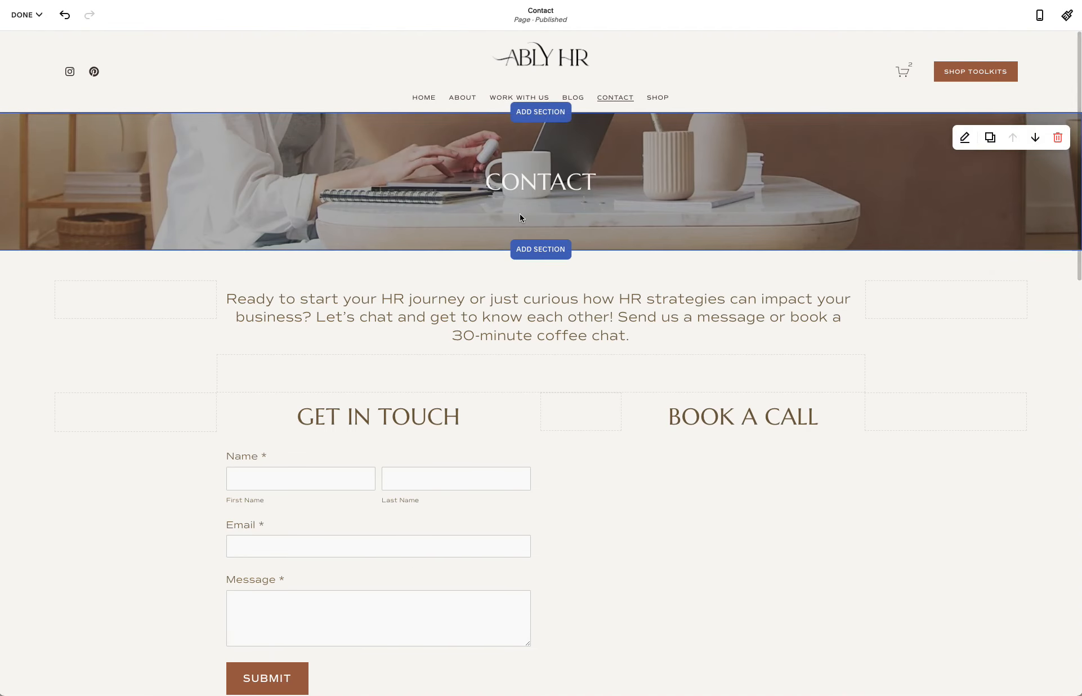
{"action": "left_click", "coordinate": [34, 21]}
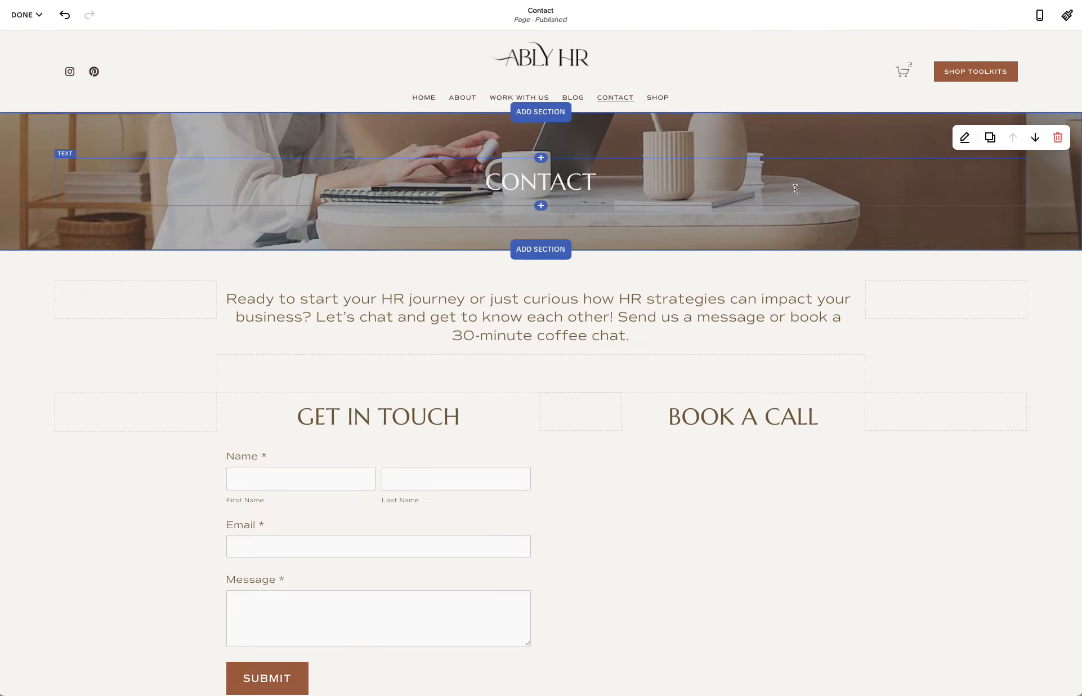
{"action": "left_click", "coordinate": [964, 138]}
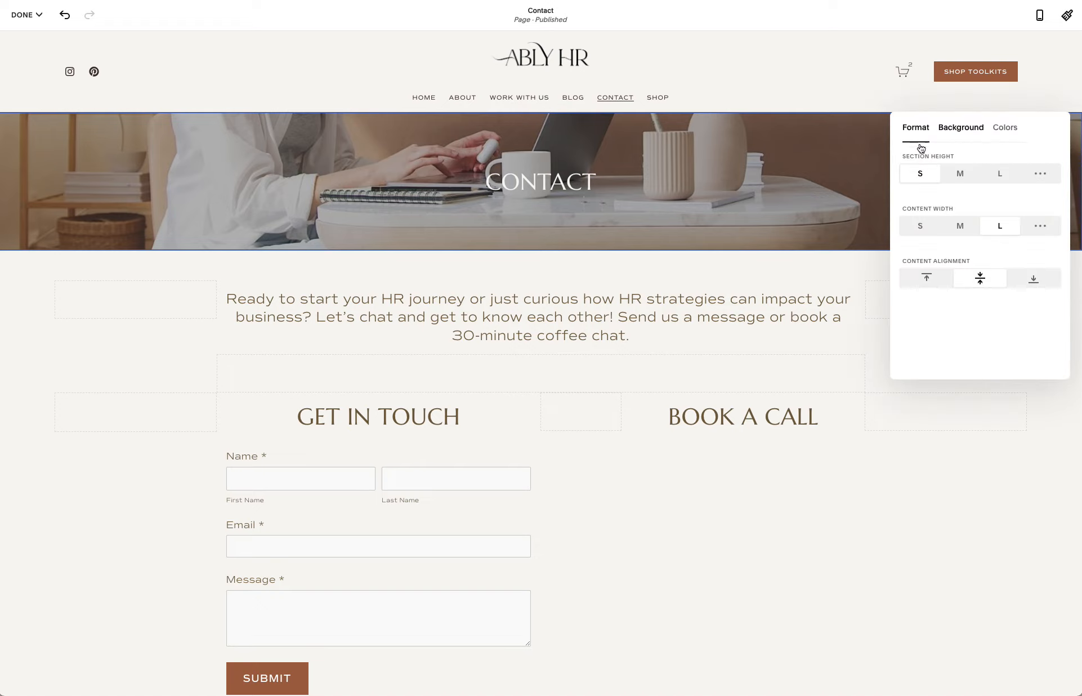
{"action": "left_click", "coordinate": [969, 137]}
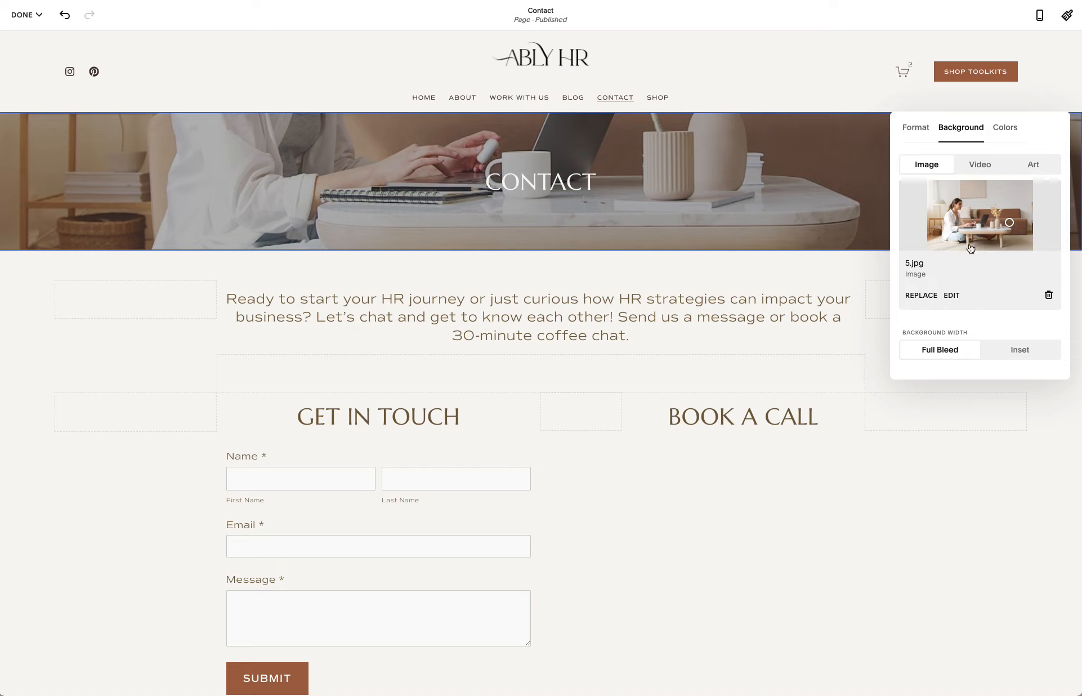
{"action": "scroll", "coordinate": [973, 264], "scroll_direction": "down", "scroll_amount": 3}
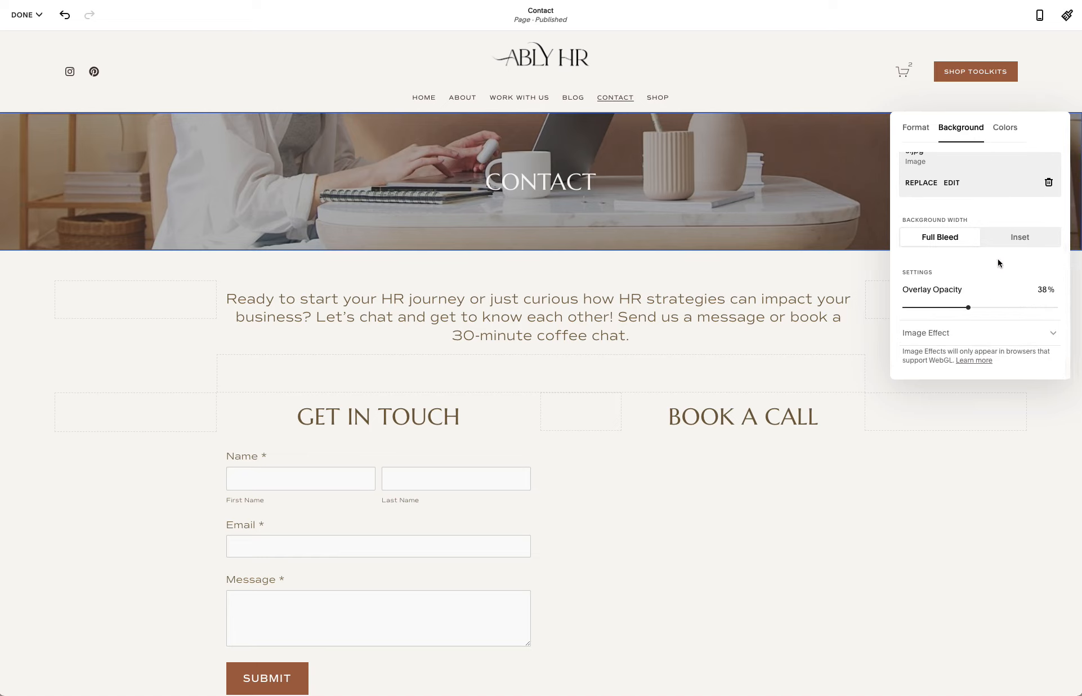
{"action": "scroll", "coordinate": [997, 258], "scroll_direction": "up", "scroll_amount": 3}
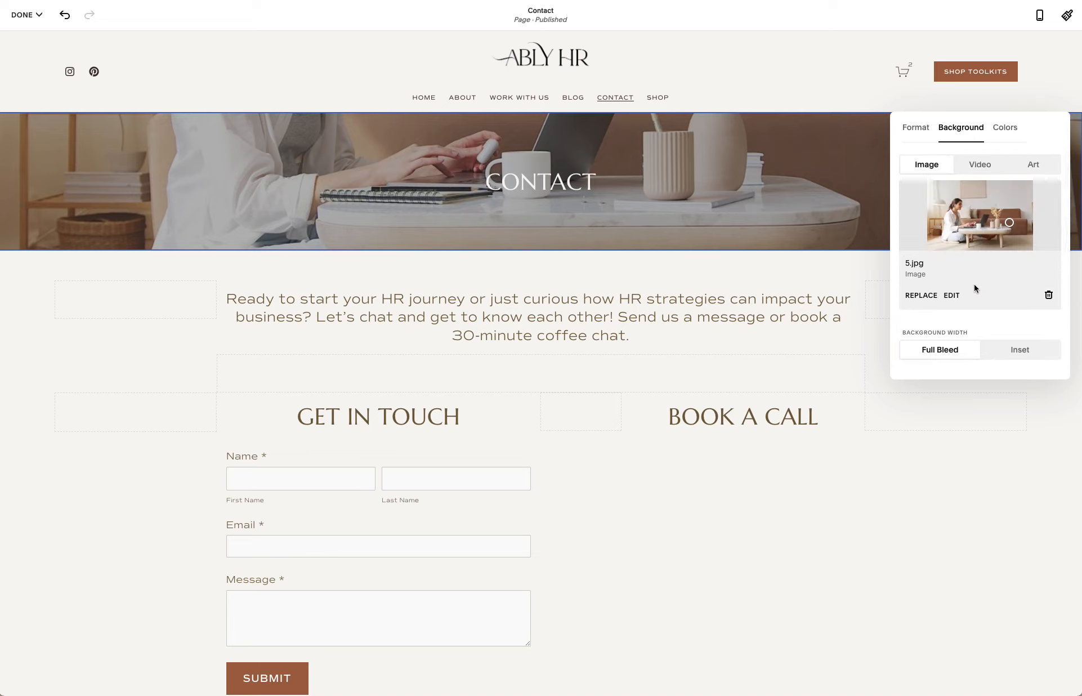
- Try the M section height on the Contact banner, return it to S and close the section settings
{"action": "left_click", "coordinate": [927, 133]}
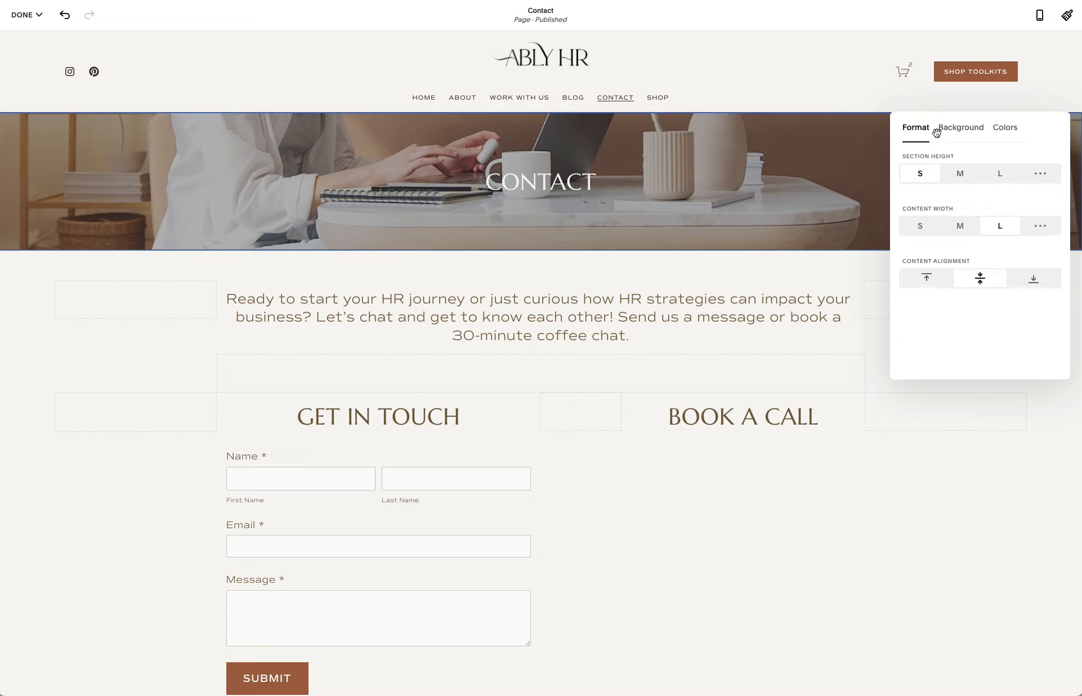
{"action": "left_click", "coordinate": [960, 174]}
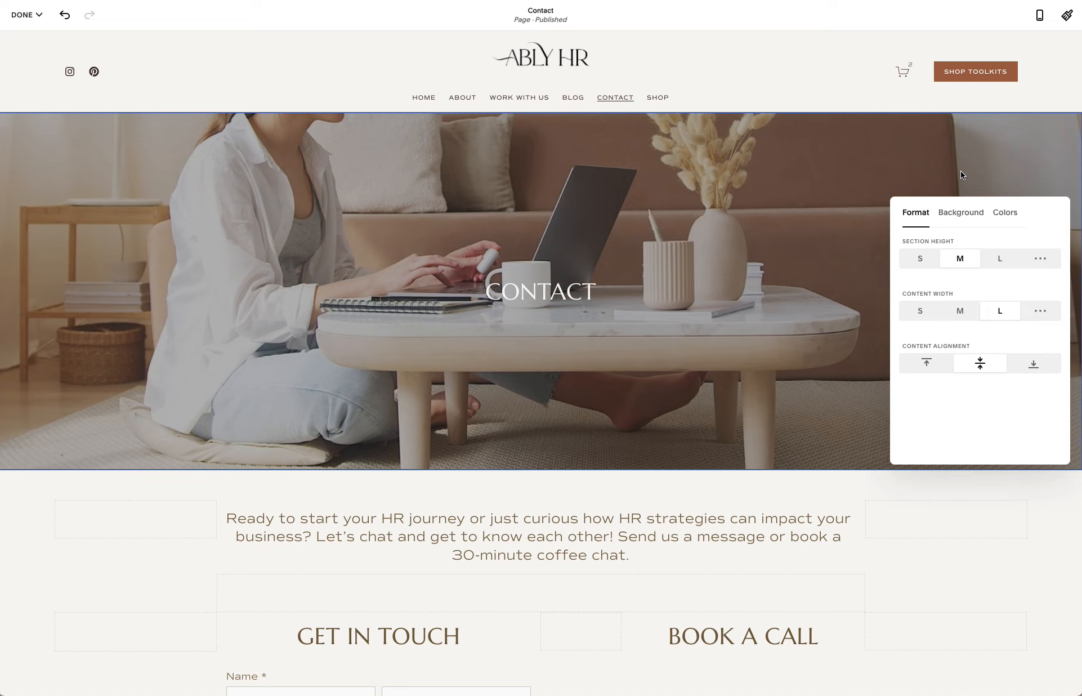
{"action": "left_click", "coordinate": [921, 259]}
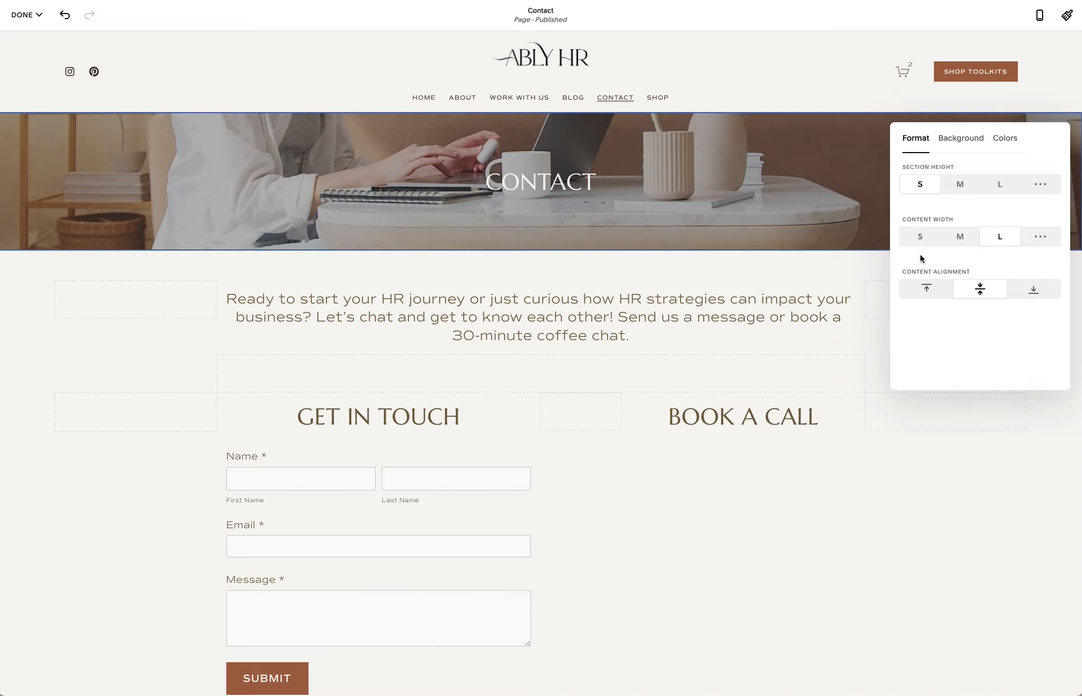
{"action": "left_click", "coordinate": [829, 145]}
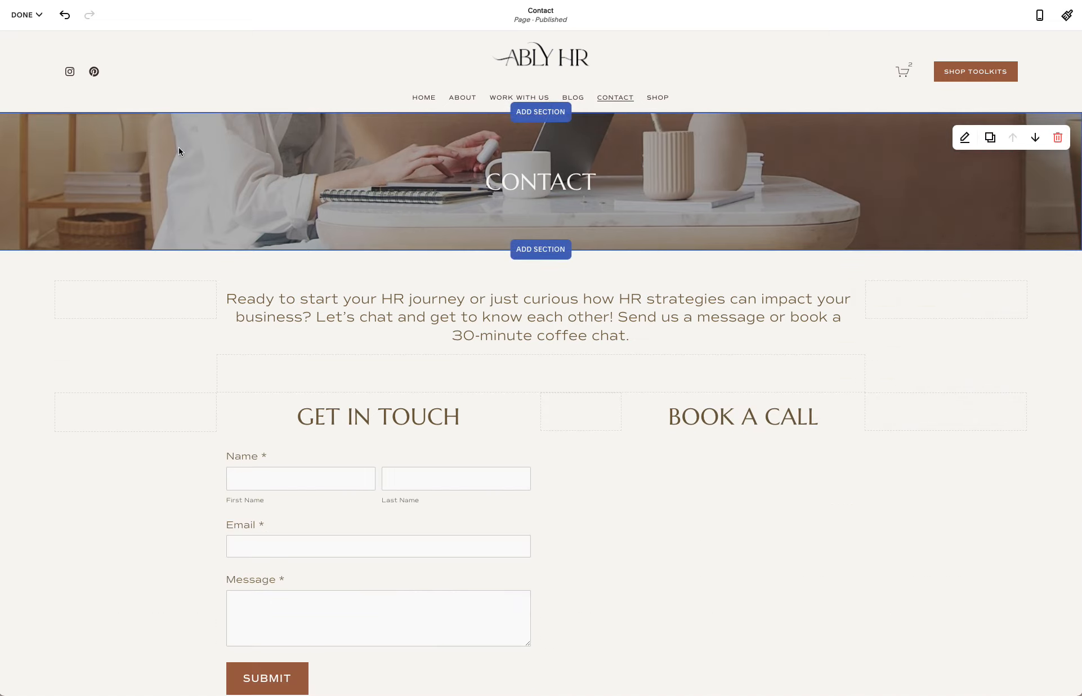
- Finish editing the Contact page and return to the site's page list
{"action": "left_click", "coordinate": [27, 15]}
{"action": "left_click", "coordinate": [26, 41]}
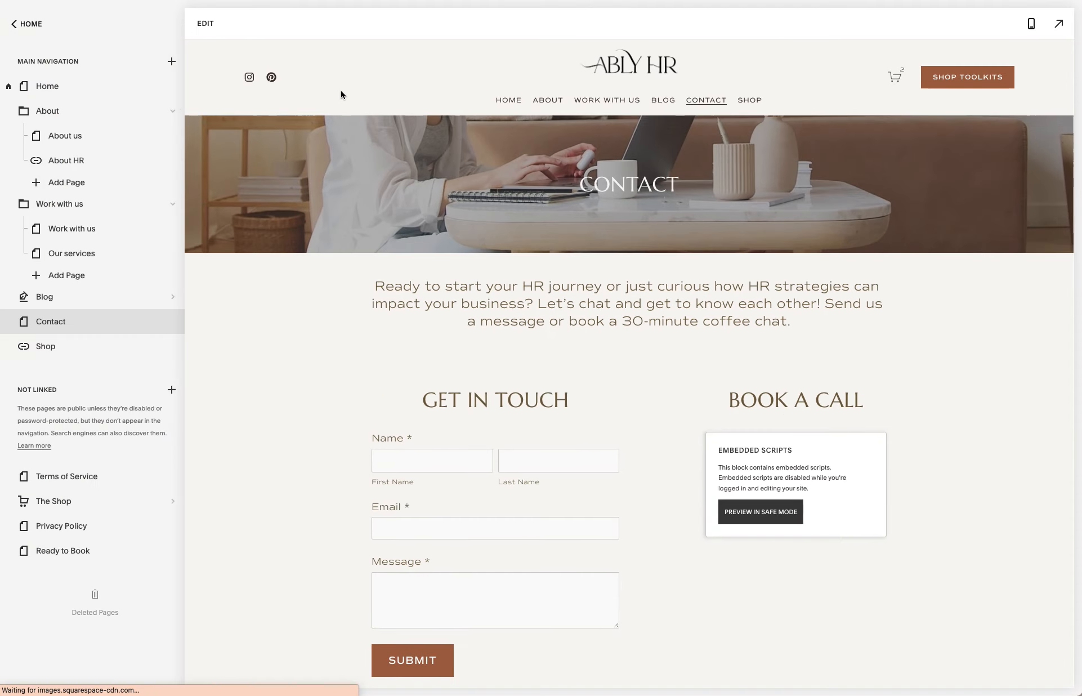